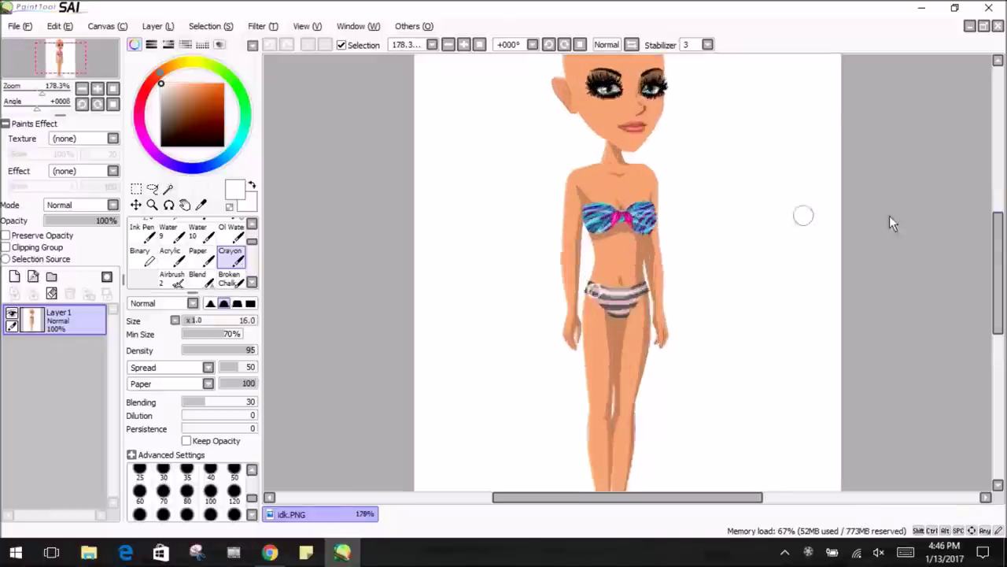
Select the upper arm on the figure's left-hand side and move it away from the body.
scroll(229, 260, "up", 3)
left_click(227, 228)
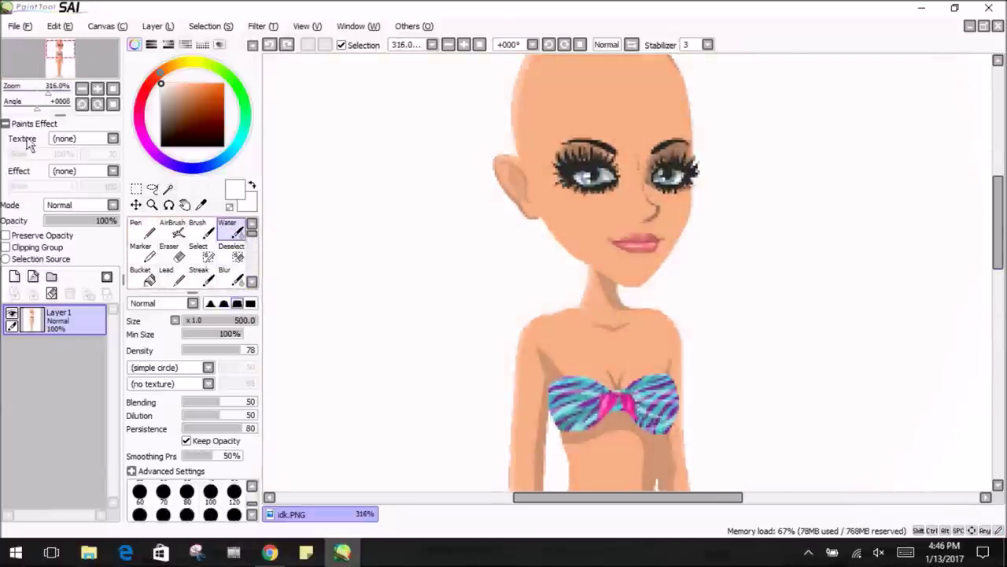
scroll(438, 311, "down", 2)
left_click(534, 400, "ctrl")
key("Home")
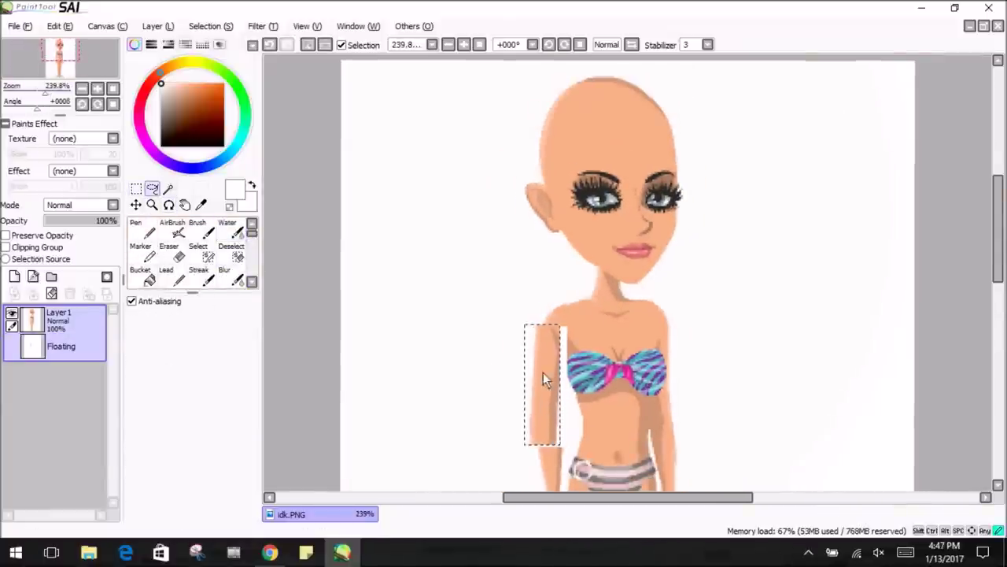
left_click(135, 205)
scroll(252, 281, "down", 3)
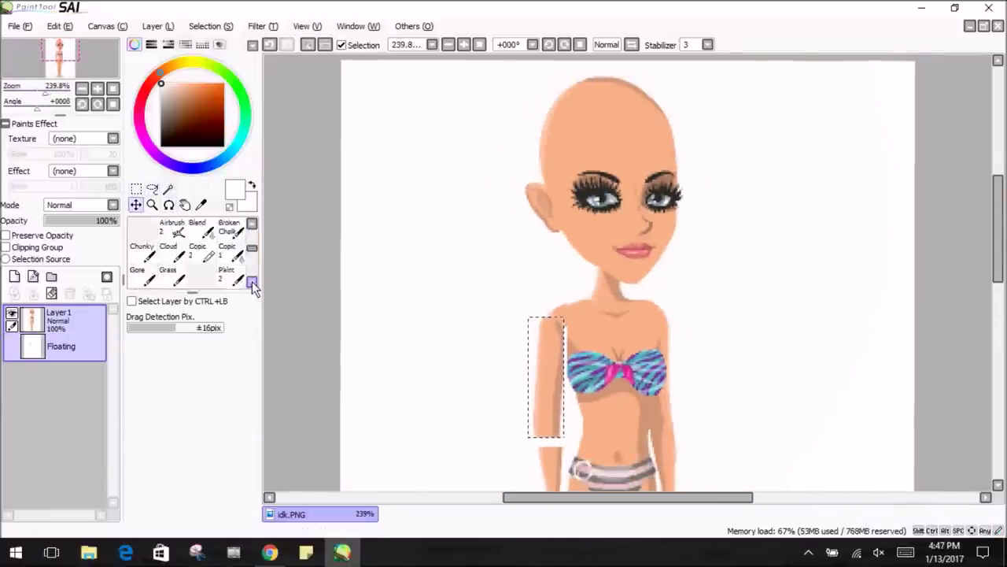
left_click(211, 26)
left_click_drag(544, 134, 508, 134)
key("ctrl")
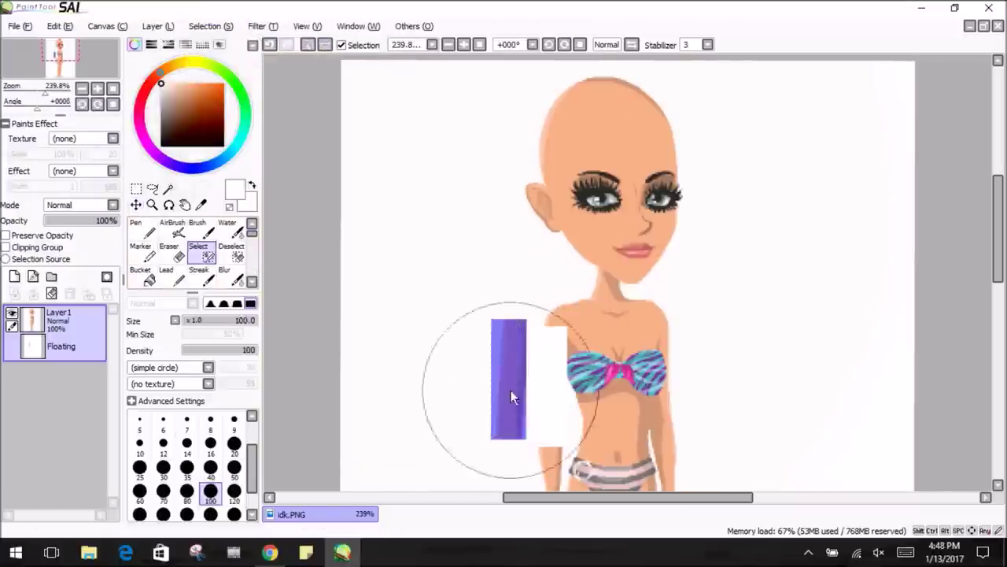
Rotate the detached upper arm to slant outward from the shoulder and attach the forearm to its lower end.
key("ctrl+t")
left_click(192, 511)
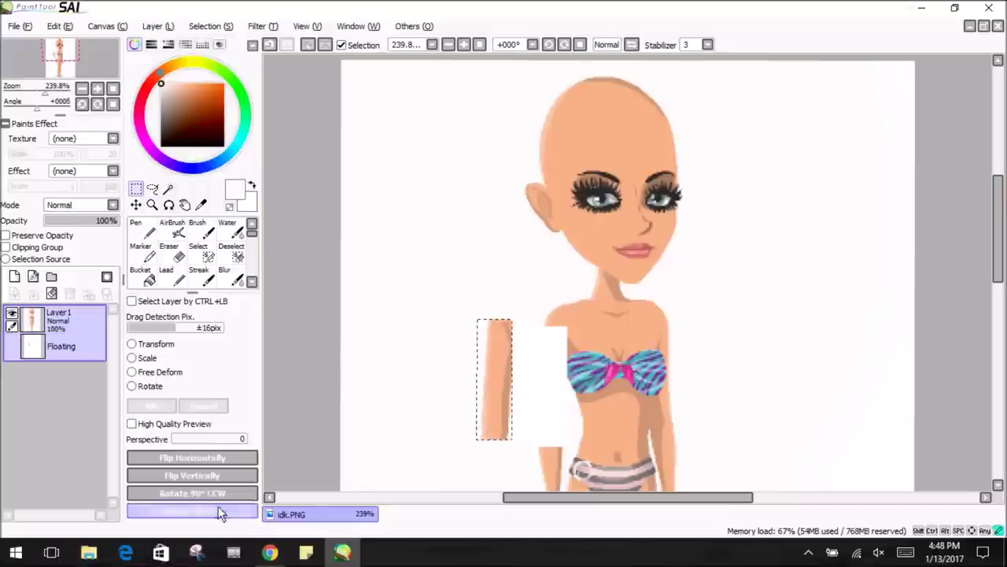
left_click(192, 511)
left_click_drag(515, 318, 543, 323)
scroll(511, 354, "down", 3)
left_click(151, 405)
key("ctrl+t")
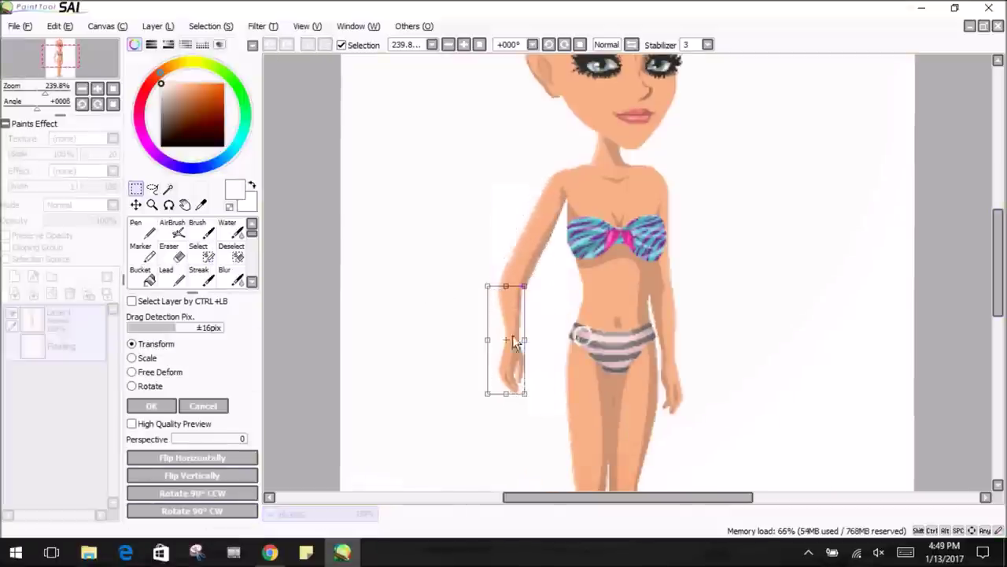
key("x")
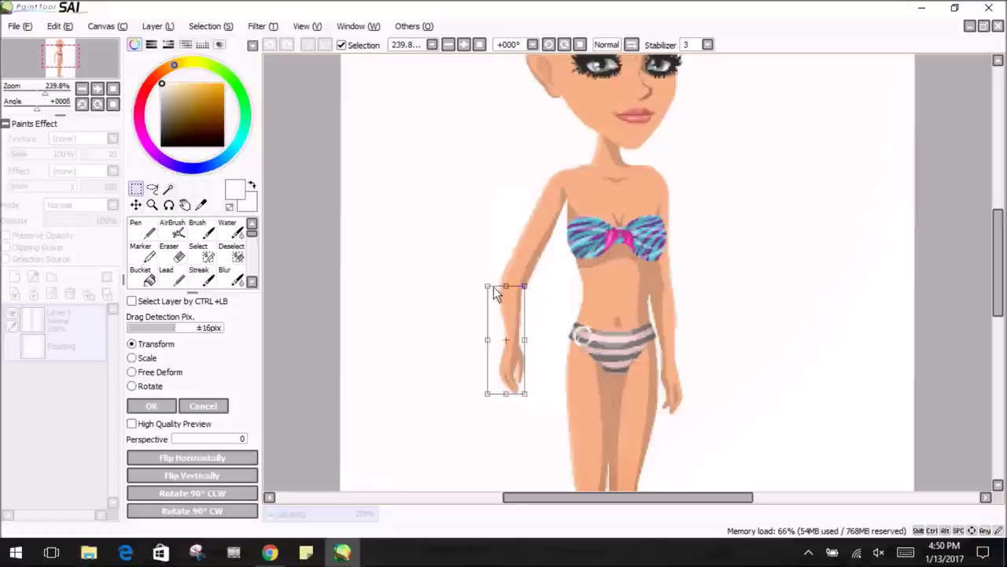
Save the reposed figure and reopen idk.PNG in PaintTool SAI.
left_click(162, 30)
left_click(199, 352)
left_click(15, 26)
left_click(55, 130)
left_click(517, 326)
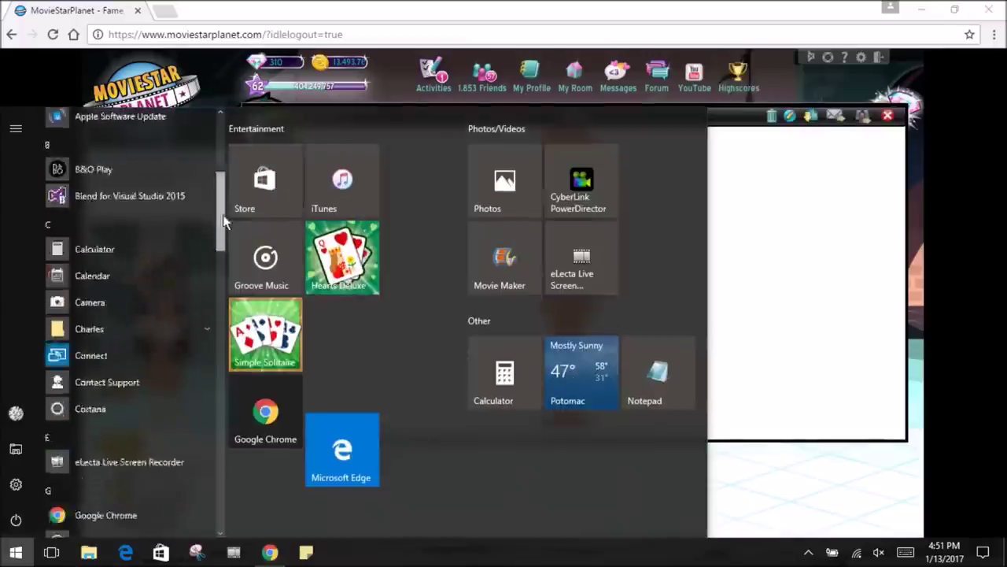
scroll(225, 222, "down", 10)
scroll(212, 268, "up", 5)
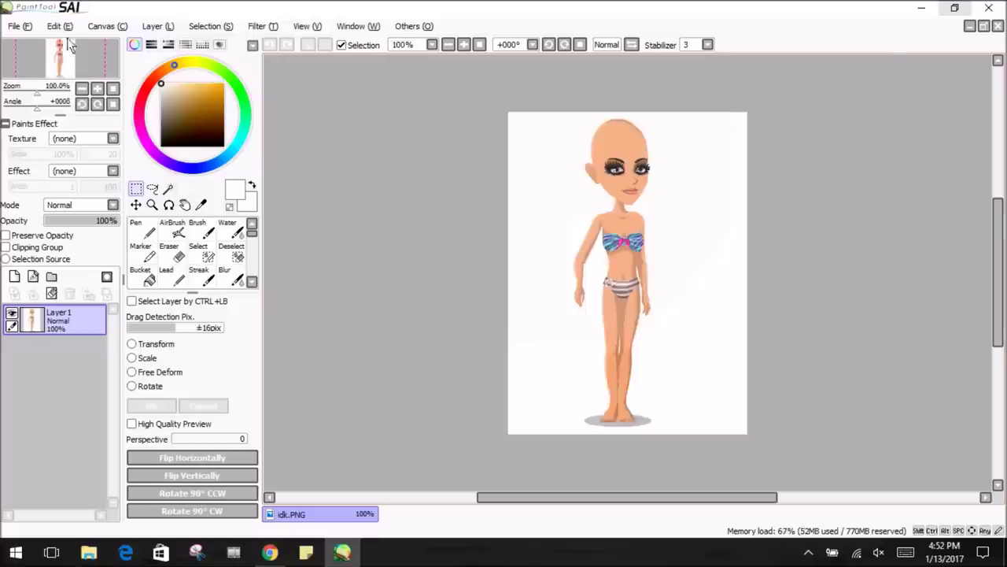
Try to rotate the forearm inward so the hand rests on the hip.
left_click_drag(498, 247, 545, 313)
key("ctrl+t")
left_click_drag(508, 246, 549, 265)
key("Return")
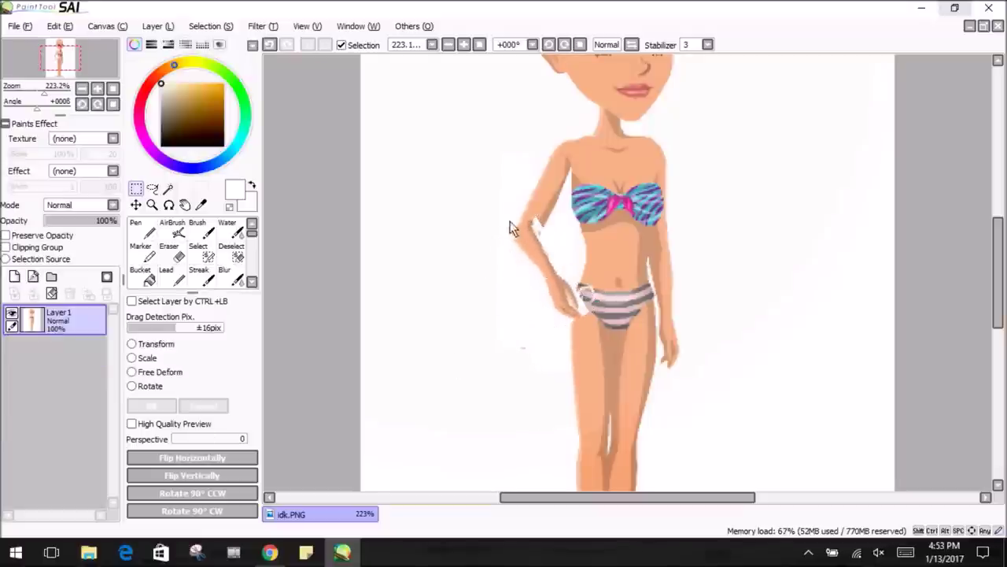
key("ctrl+t")
key("Return")
left_click(60, 26)
left_click(75, 38)
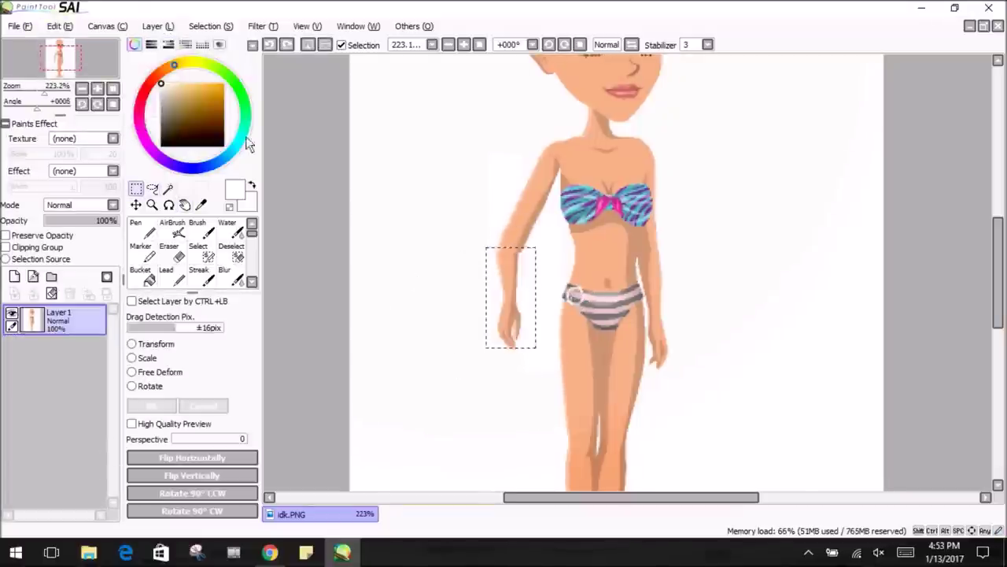
Rotate the selected forearm about the elbow so the hand rests on the hip.
left_click(192, 511)
left_click(192, 493)
left_click(131, 386)
mouse_move(484, 292)
left_mouse_down()
mouse_move(507, 262)
mouse_move(314, 315)
left_mouse_up()
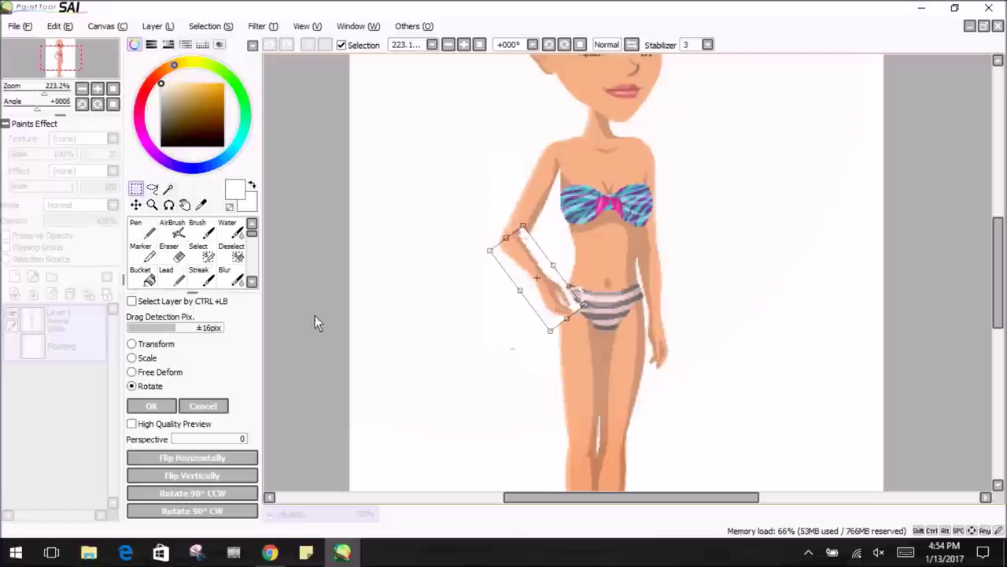
key("Return")
Touch up the bent elbow using the Pen at size 3 with skin tones sampled from the arm.
left_click(197, 228)
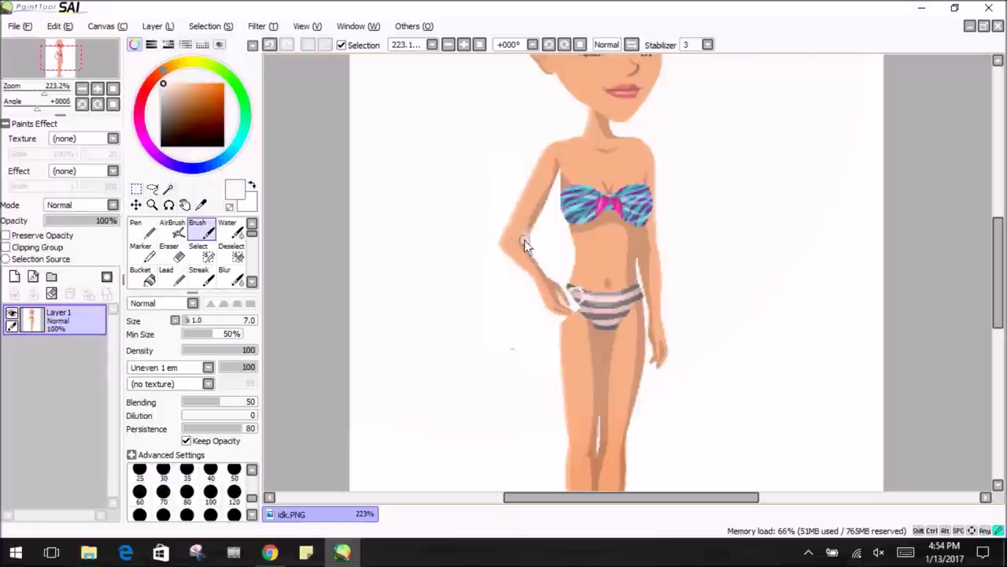
left_click(60, 26)
left_click(75, 37)
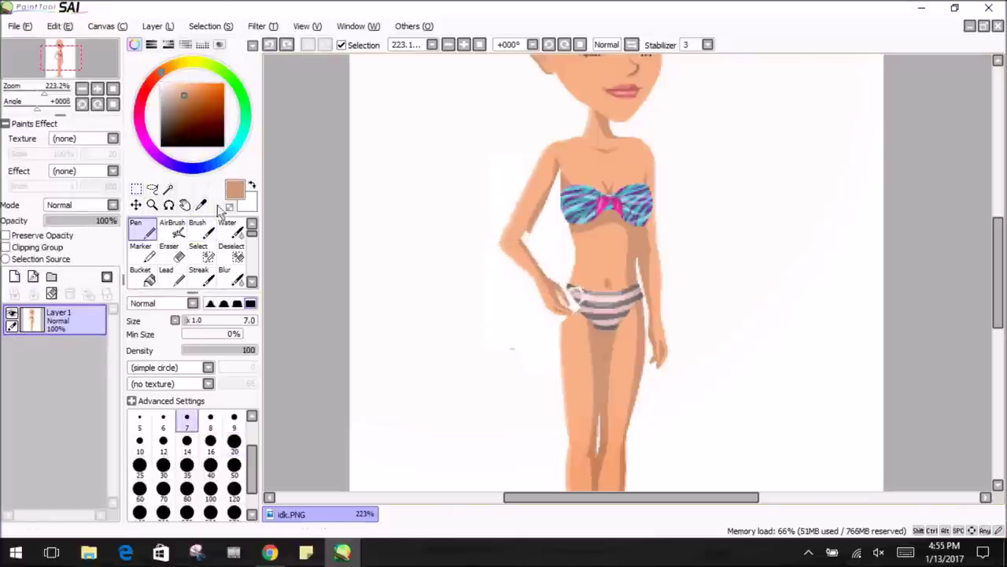
left_click(525, 228, "alt")
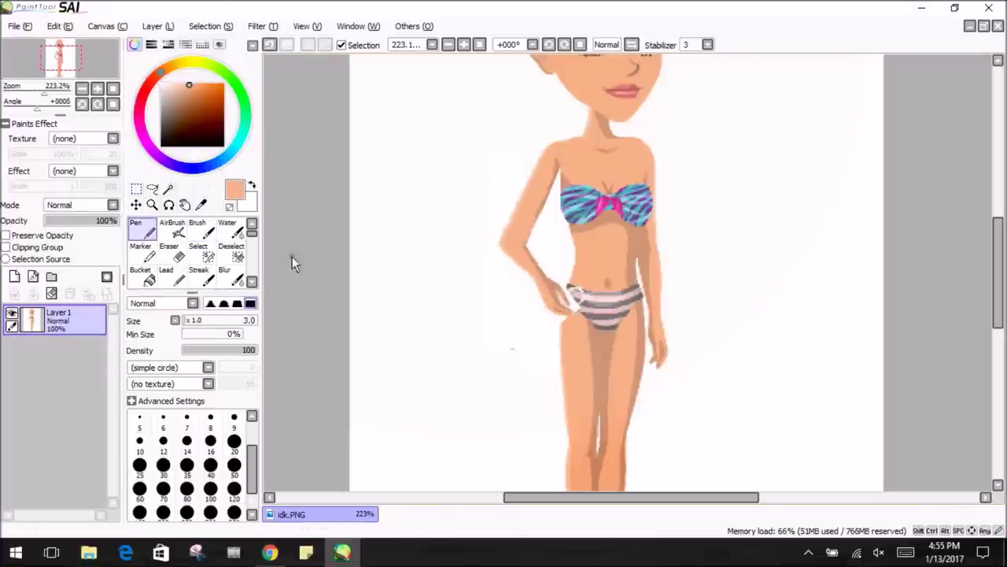
left_click(60, 26)
left_click(75, 38)
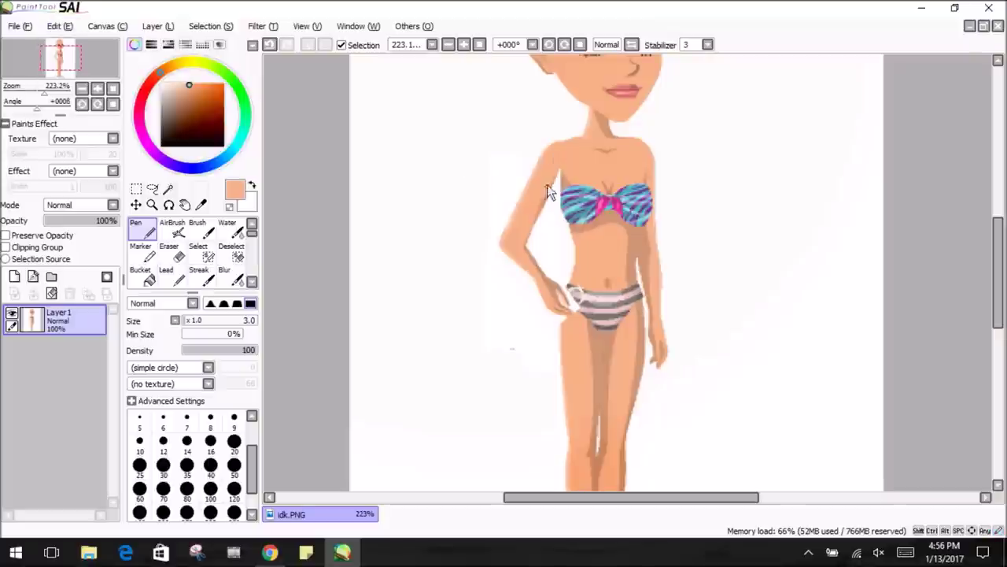
left_click(509, 252, "alt")
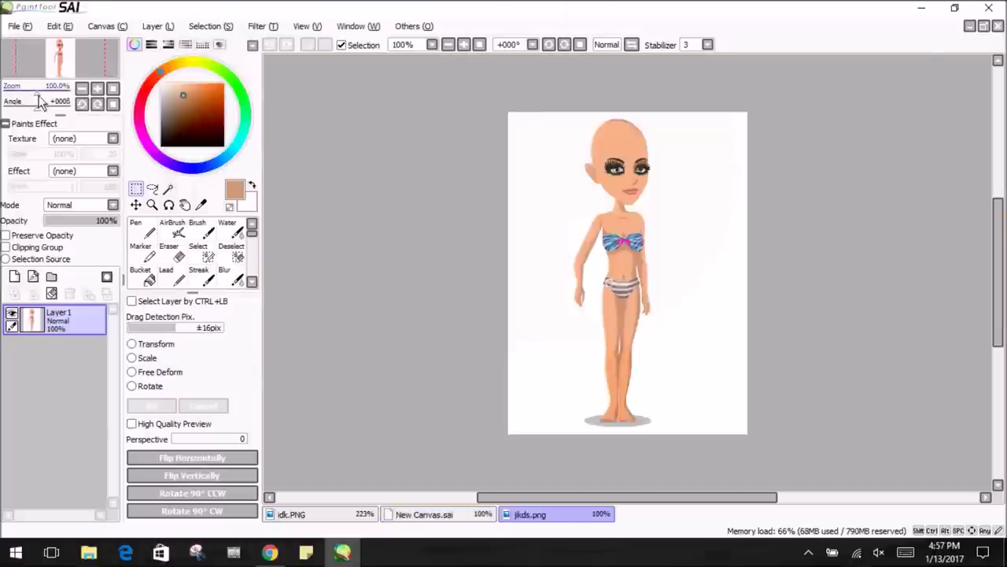
In jikds.png, select the forearm on the figure's left-hand side and rotate it inward to place the hand on the hip.
left_click(203, 260)
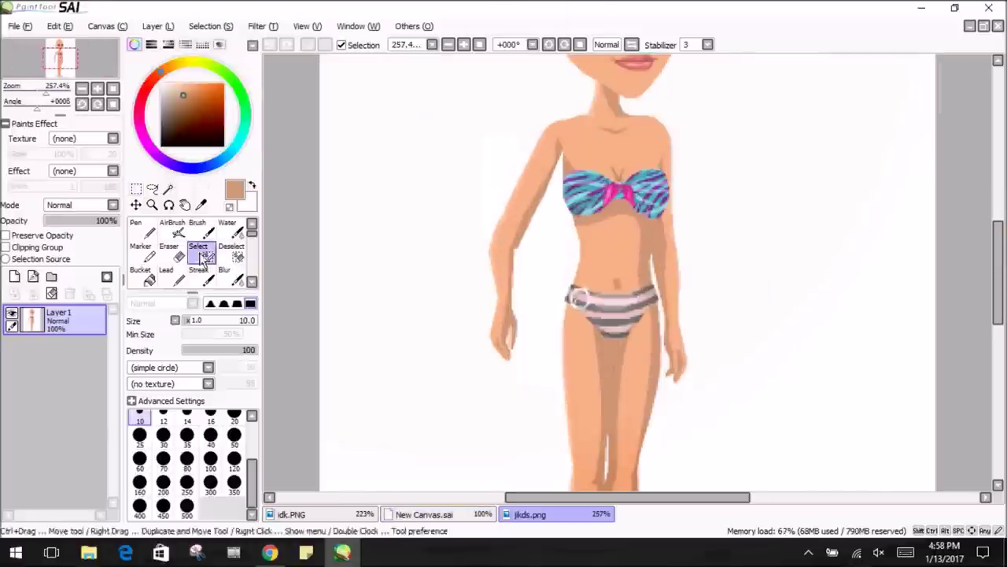
left_click_drag(497, 246, 499, 333)
key("ctrl+t")
left_click_drag(512, 377, 567, 346)
key("Return")
Clean up around the bent arm with the Eraser at size 10 and save the image as a 32bpp ARGB PNG.
left_click(169, 247)
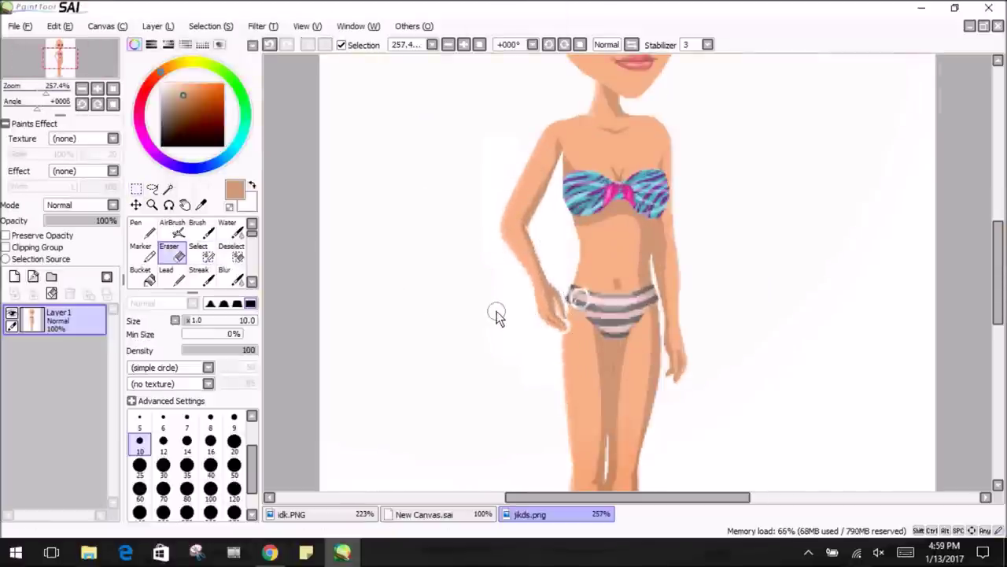
scroll(495, 315, "down", 3)
scroll(444, 295, "up", 5)
scroll(506, 292, "down", 3)
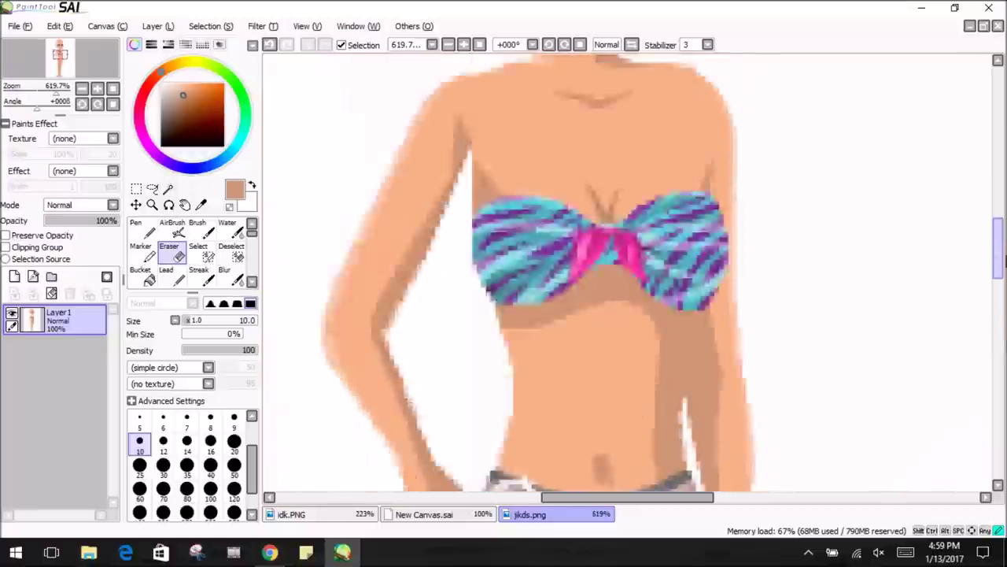
key("ctrl+s")
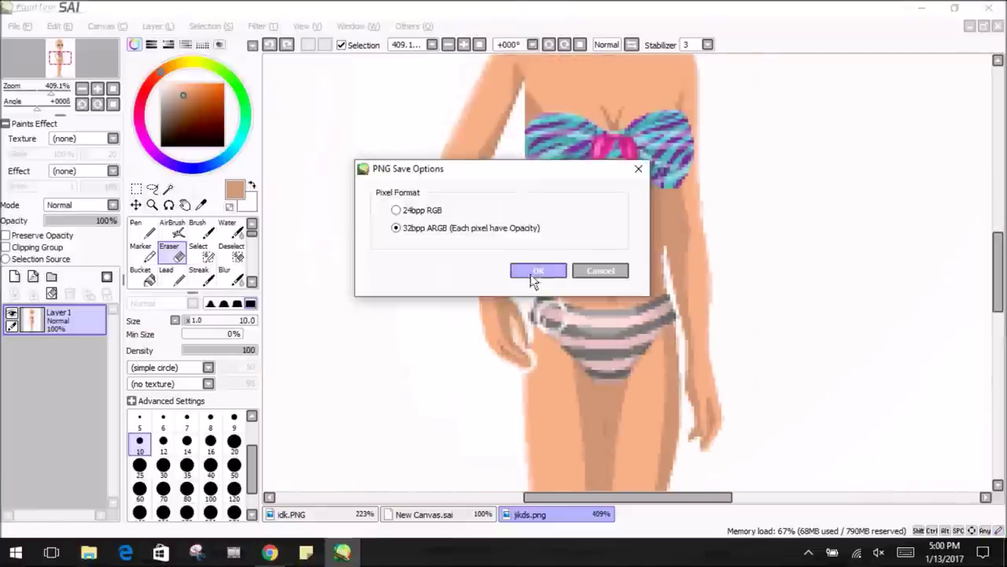
left_click(540, 270)
Select the opposite forearm and rotate it slightly outward from the elbow.
key("s")
left_click_drag(673, 251, 691, 314)
key("ctrl+t")
scroll(468, 169, "down", 4)
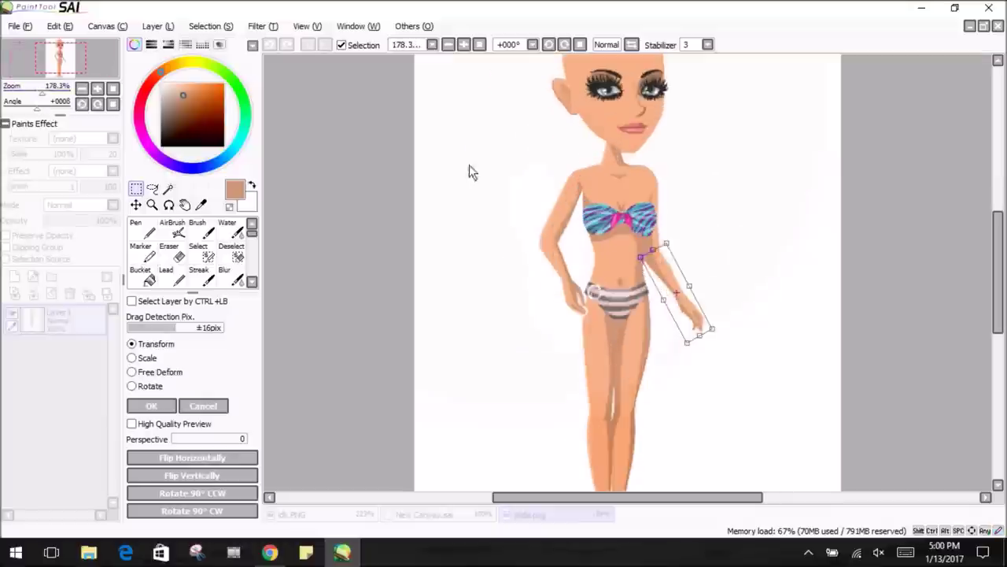
left_click_drag(643, 251, 685, 274)
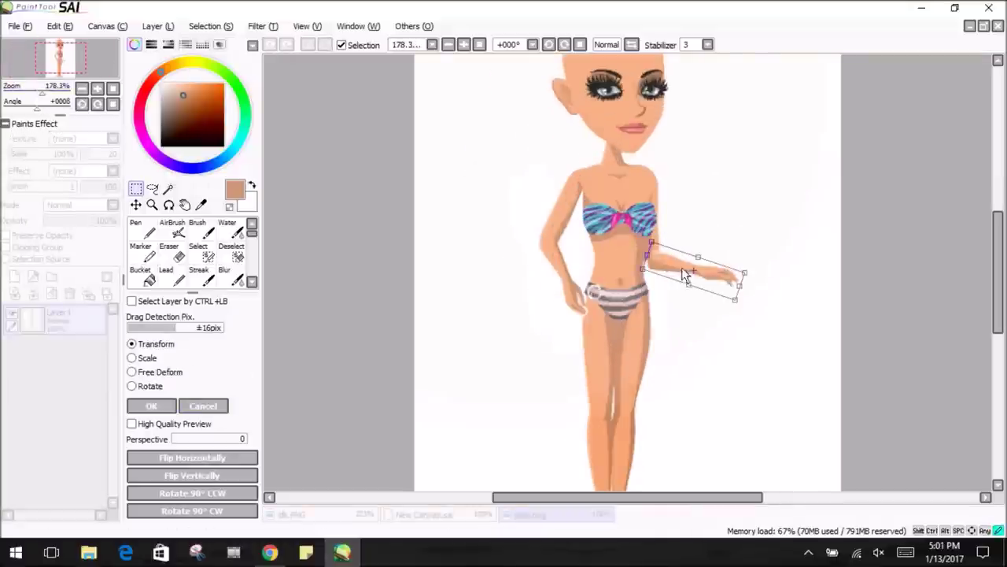
left_click(203, 406)
scroll(472, 315, "up", 4)
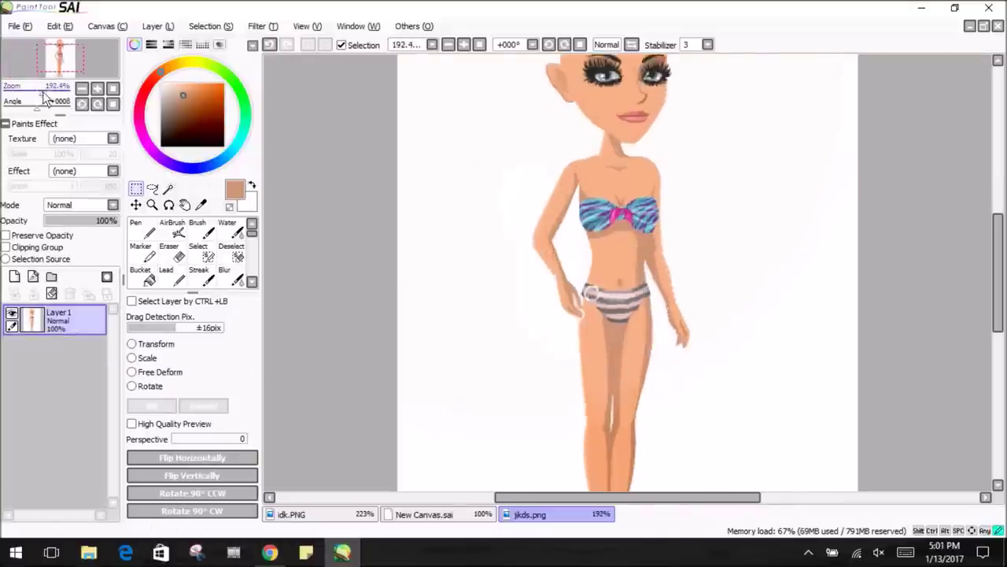
Smooth the outward arm's elbow joint using the Pen at size 3 in a sampled skin tone.
left_click(19, 26)
key("Escape")
left_click(141, 228)
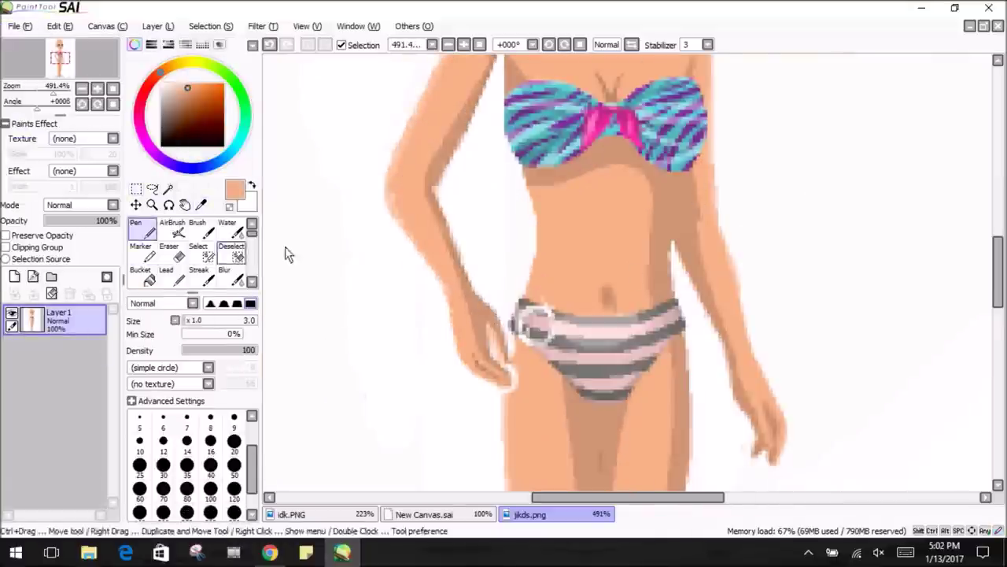
left_click(41, 89)
scroll(472, 276, "up", 3)
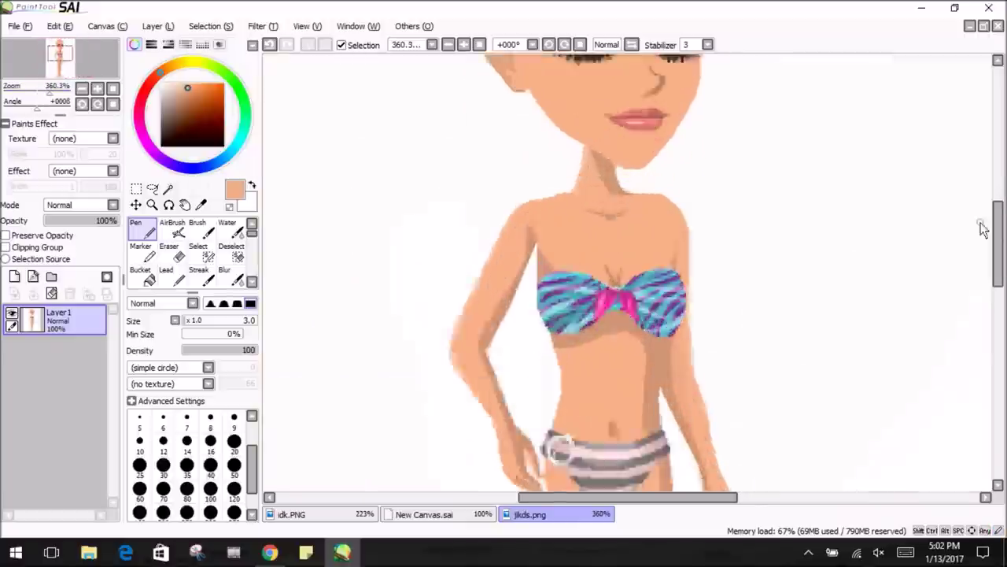
Try the Ink Pen at size 20 with a test stroke beside the head.
left_click(252, 283)
scroll(237, 236, "down", 3)
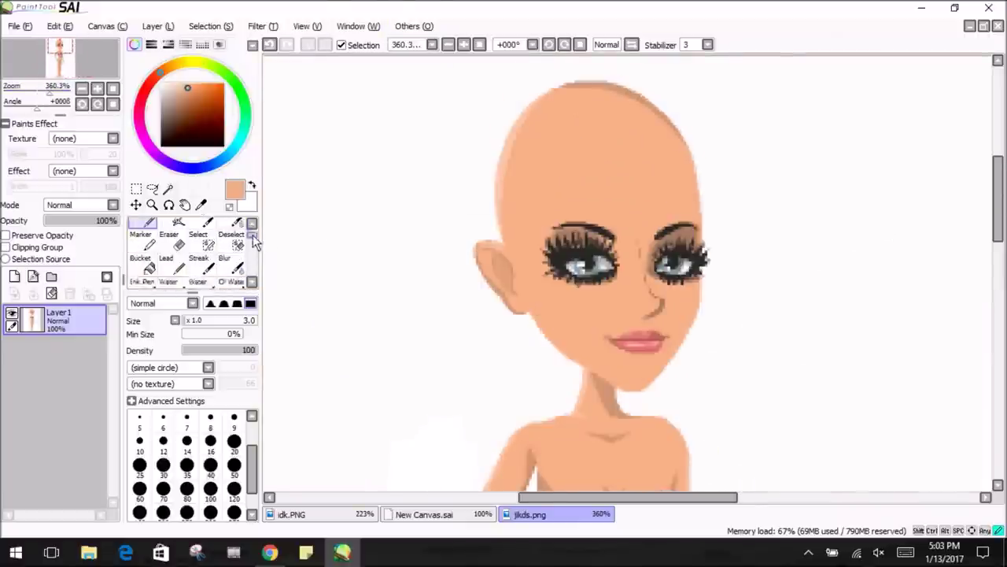
right_click(241, 227)
left_click(271, 432)
scroll(252, 255, "up", 5)
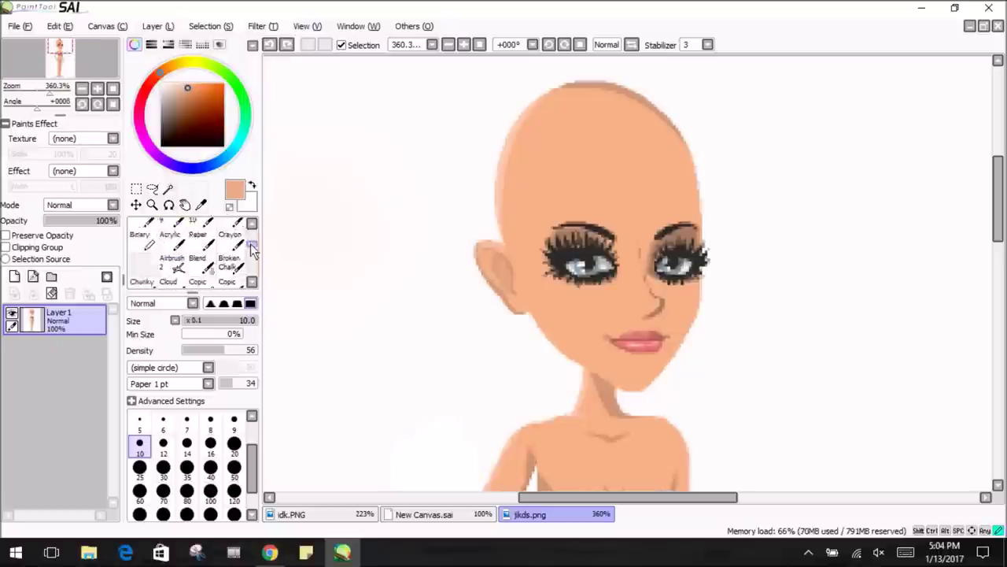
scroll(250, 243, "down", 3)
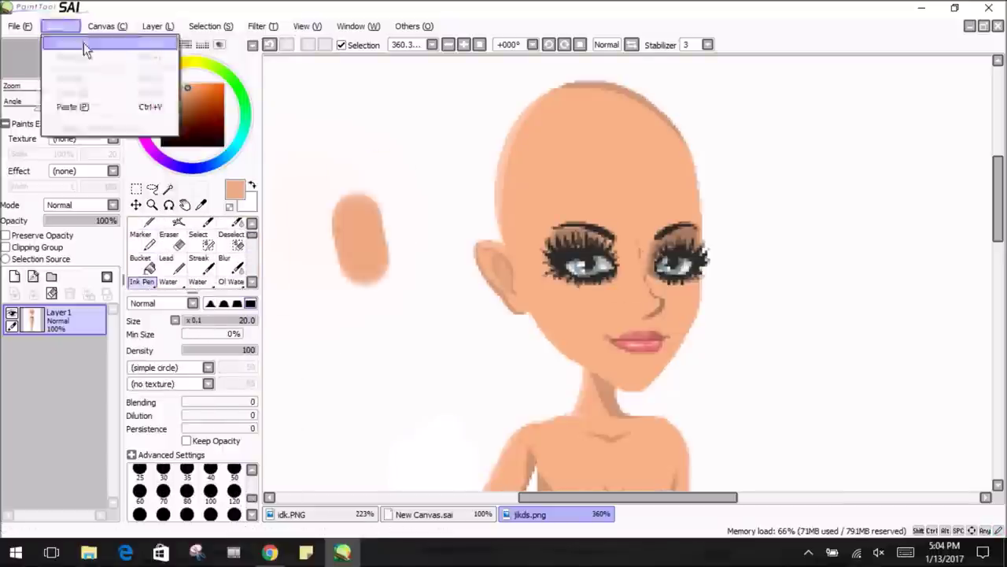
Try the Fur 1 pt texture on the Ink Pen at size 2.5.
left_click(208, 383)
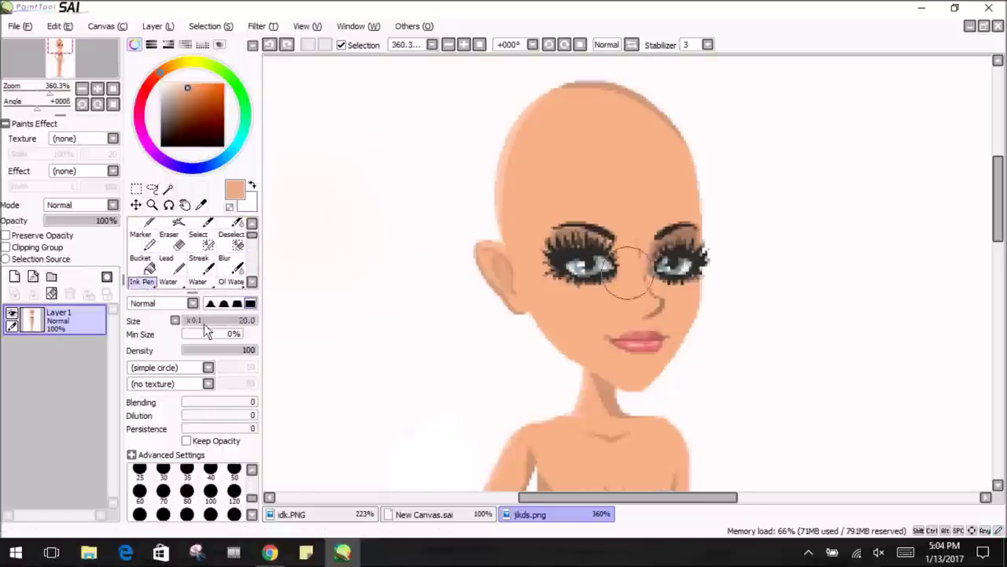
left_click(157, 441)
left_click(207, 383)
left_click(149, 392)
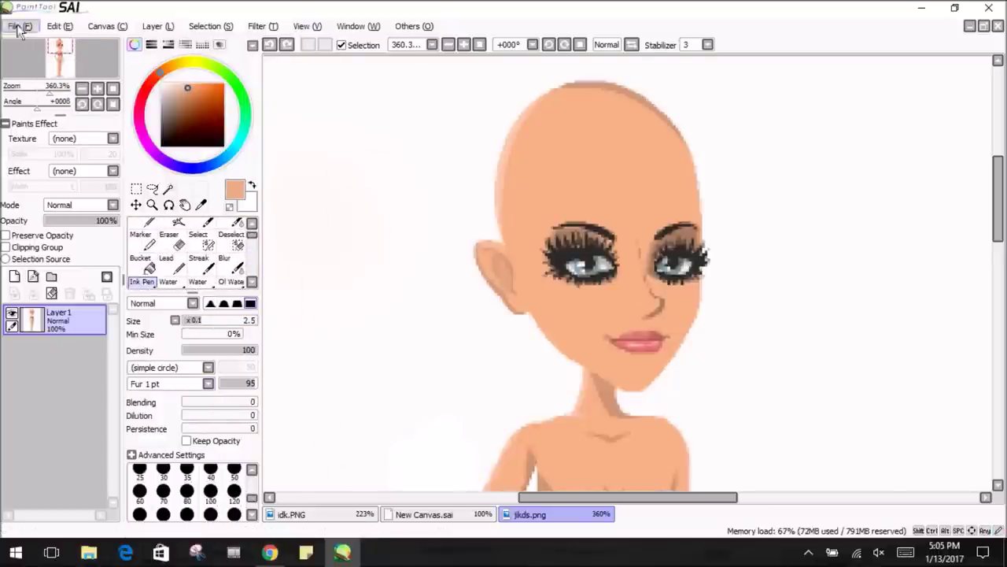
Try the Weave 1 bltmp brush shape with the Fabric 06 texture on the Ink Pen, at size 0.9.
left_click(208, 367)
mouse_move(209, 388)
left_mouse_down()
mouse_move(210, 513)
mouse_move(211, 469)
left_mouse_up()
left_click(59, 26)
left_click(200, 317)
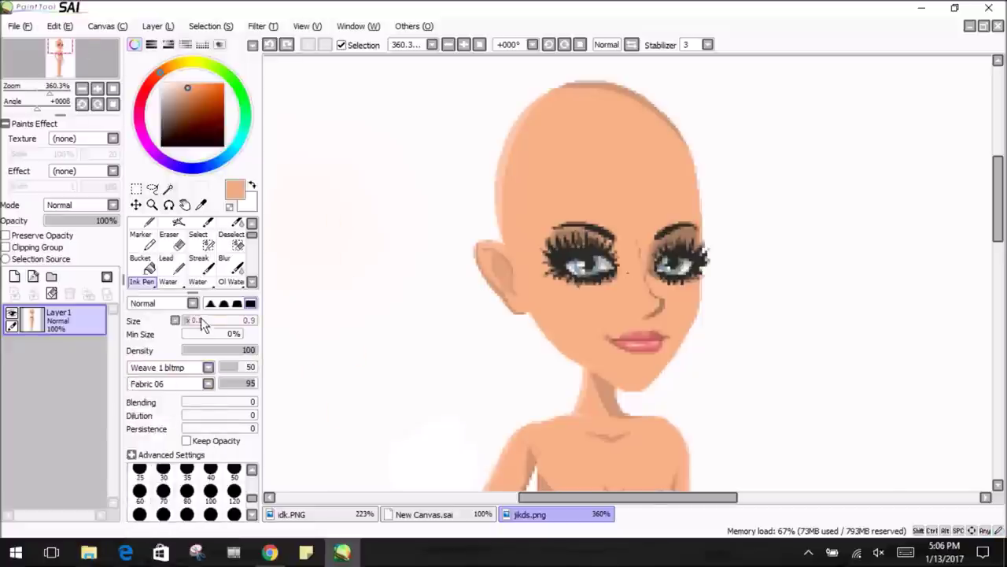
left_click(254, 235)
left_click(253, 235)
left_click(254, 263)
left_click(168, 250)
left_click(208, 367)
scroll(221, 460, "down", 3)
scroll(212, 457, "up", 3)
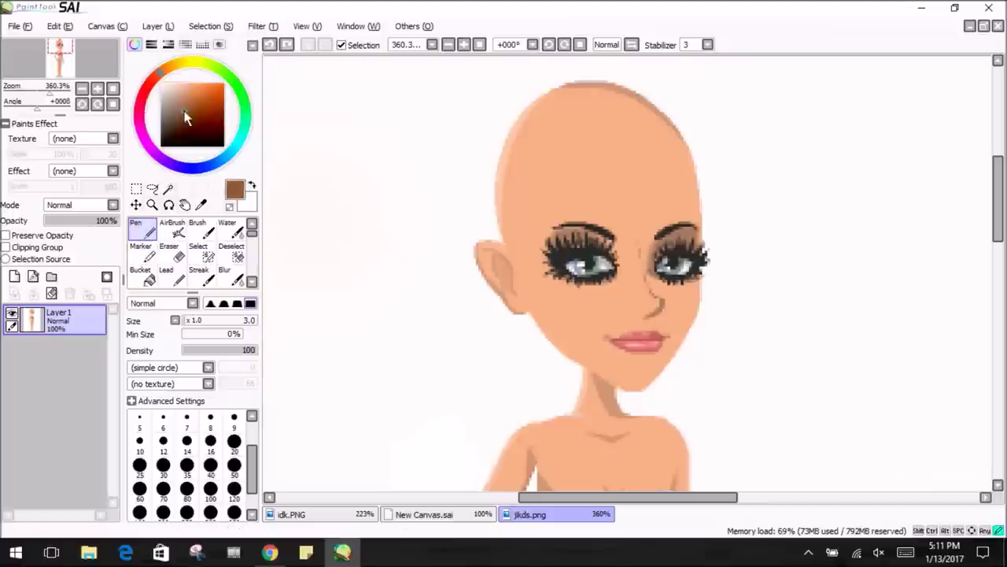
Outline the hair sections and the parting across the top of the head in dark brown with the Pen at size 3.
scroll(539, 101, "down", 1)
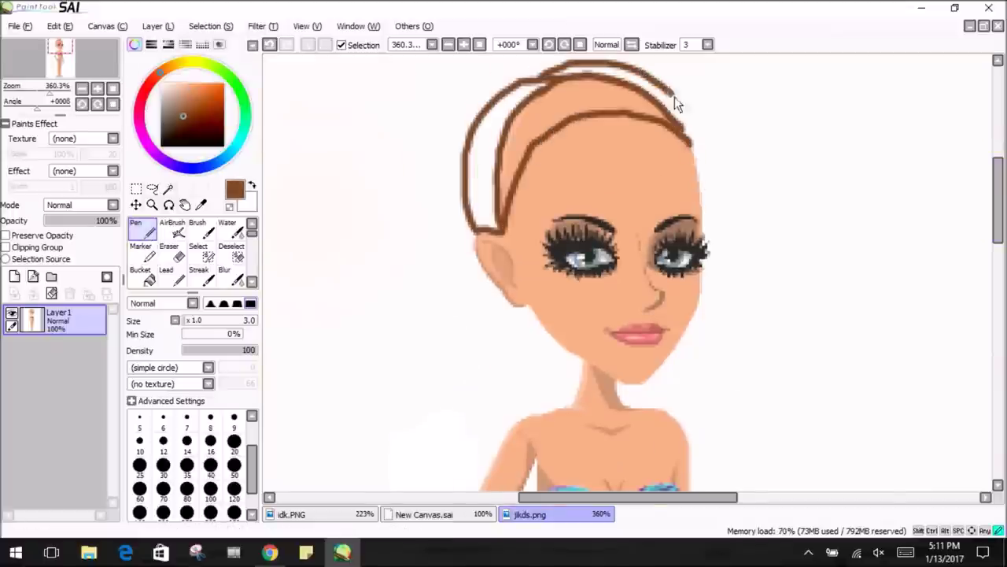
left_click_drag(482, 236, 493, 153)
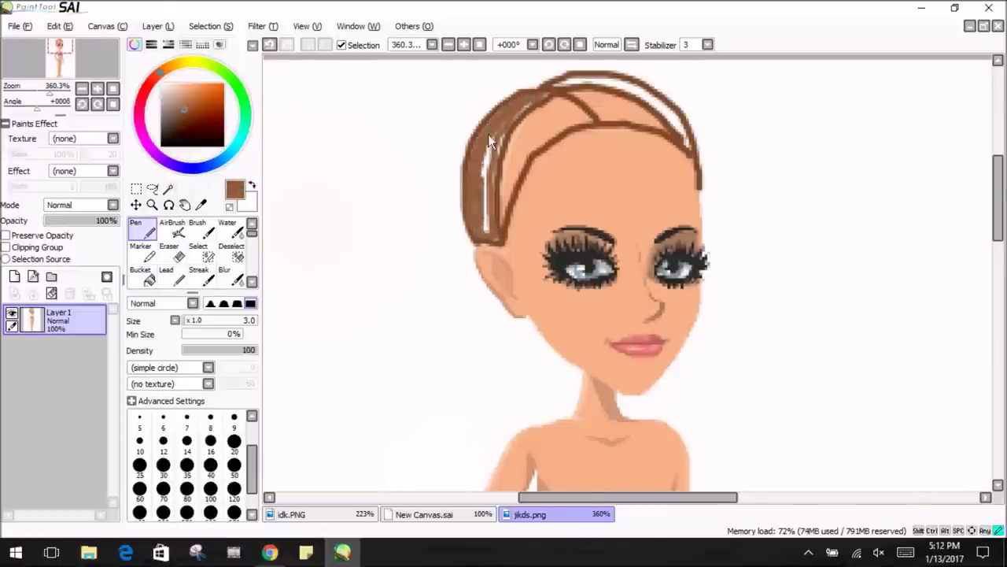
key("ctrl+z")
key("ctrl+z")
Select the outer hair section above the ear, fill it with a lighter brown, and clear the selection.
left_click(199, 252)
left_click_drag(476, 236, 522, 101)
key("ctrl+z")
left_click_drag(485, 236, 478, 183)
left_click(142, 275)
left_click(493, 166)
left_click(210, 26)
left_click(209, 100)
Retouch the dark brown edges of the section above the ear and soften them with the Blend brush at size 4.
left_click(182, 115)
left_click(142, 228)
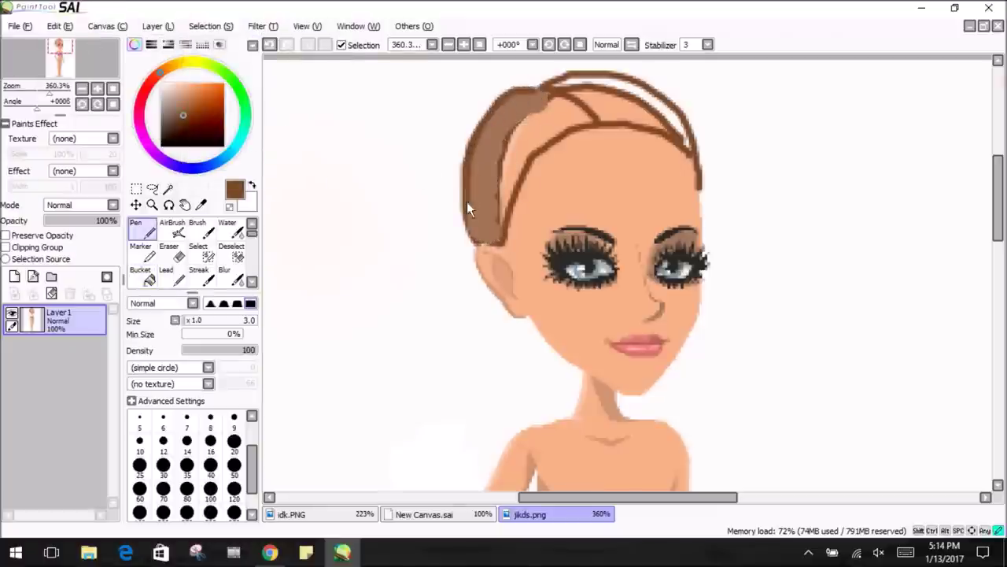
scroll(189, 252, "down", 2)
left_click(197, 236)
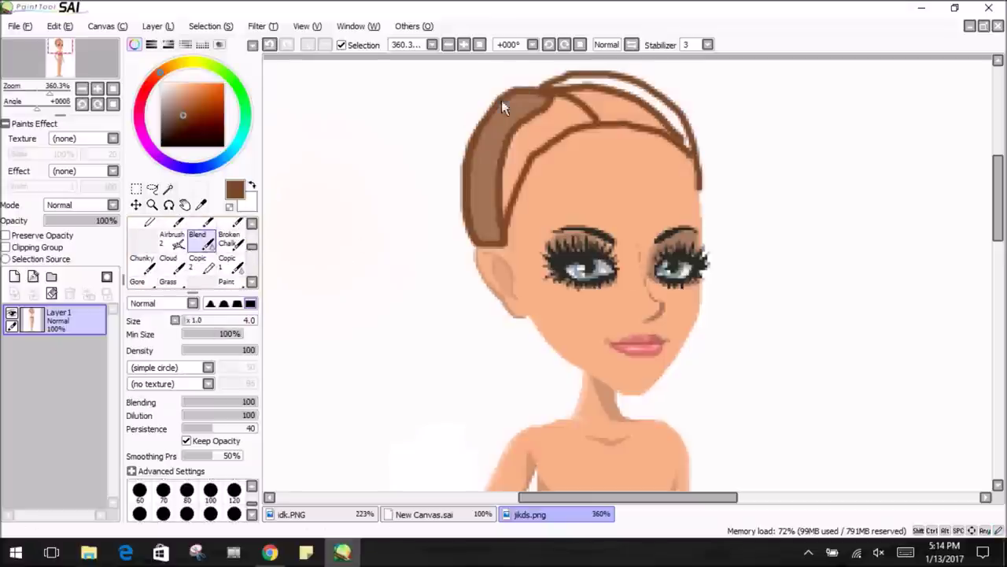
key("ctrl+z")
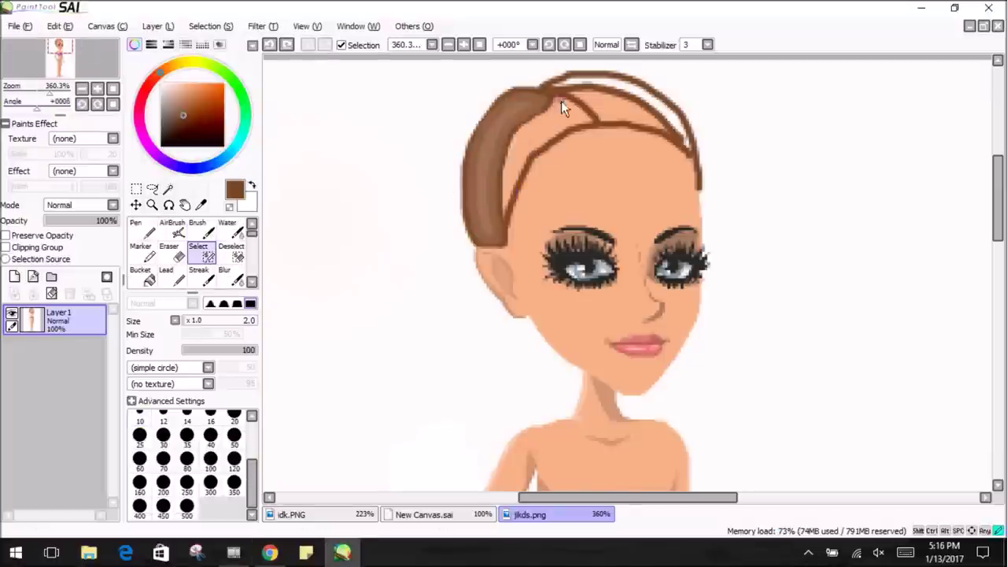
Select the hair section between the ear-side section and the forehead, fill it with lighter brown, and clear the selection.
mouse_move(561, 101)
left_mouse_down()
mouse_move(577, 125)
mouse_move(528, 155)
mouse_move(504, 187)
left_mouse_up()
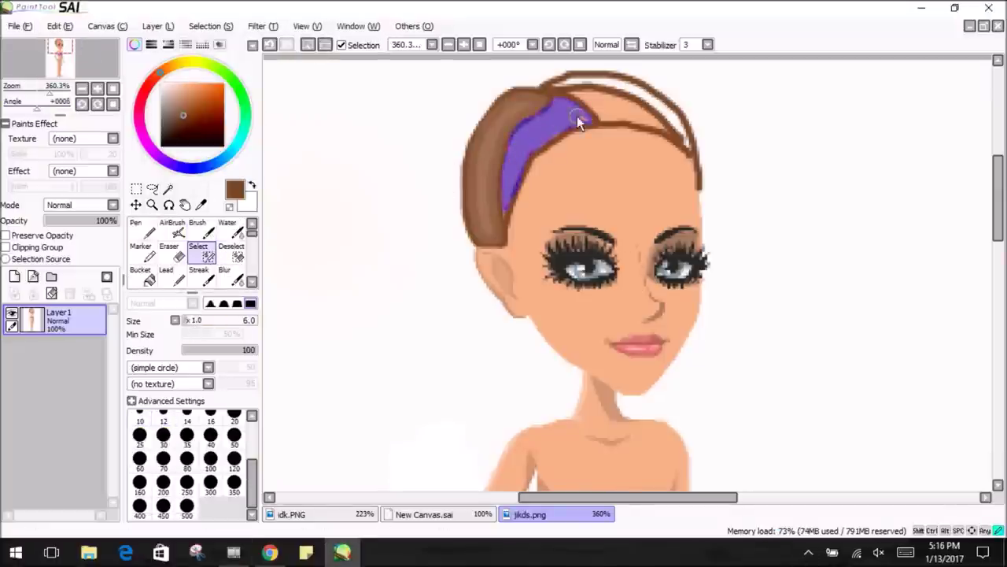
left_click(140, 277)
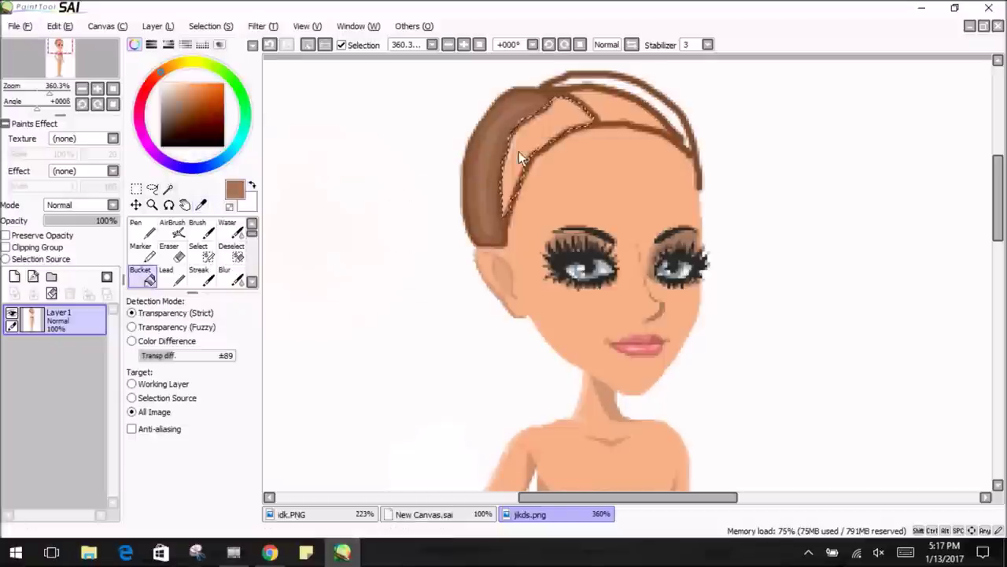
left_click(210, 26)
left_click(236, 41)
Retouch the second hair section's edges in dark brown and soften them with the Blend brush at size 4.
key("n")
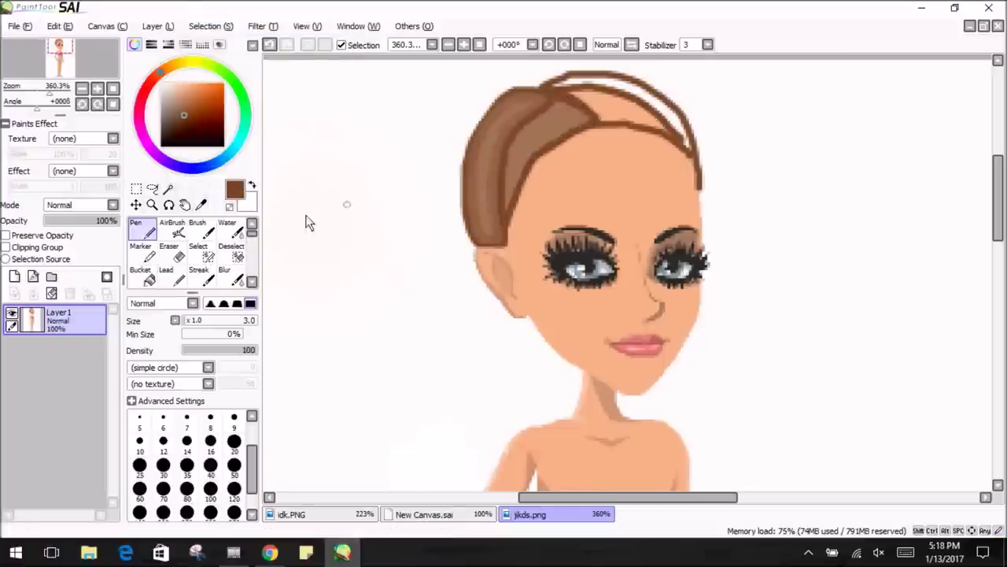
scroll(236, 250, "down", 2)
left_click(197, 232)
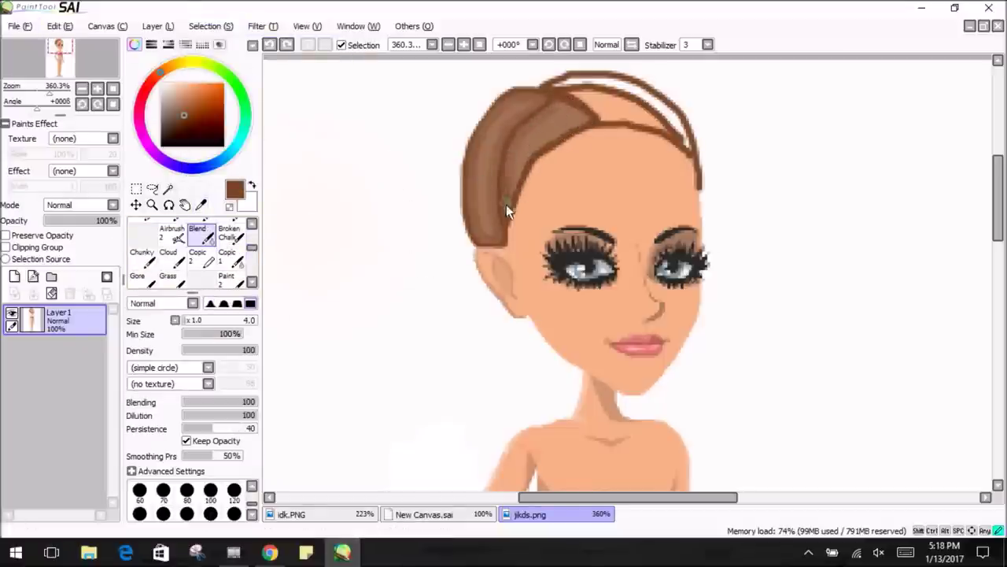
scroll(639, 155, "down", 3)
scroll(582, 181, "up", 5)
Select the hair section on the other side of the parting, fill it with lighter brown, and clear the selection.
left_click_drag(590, 189, 548, 167)
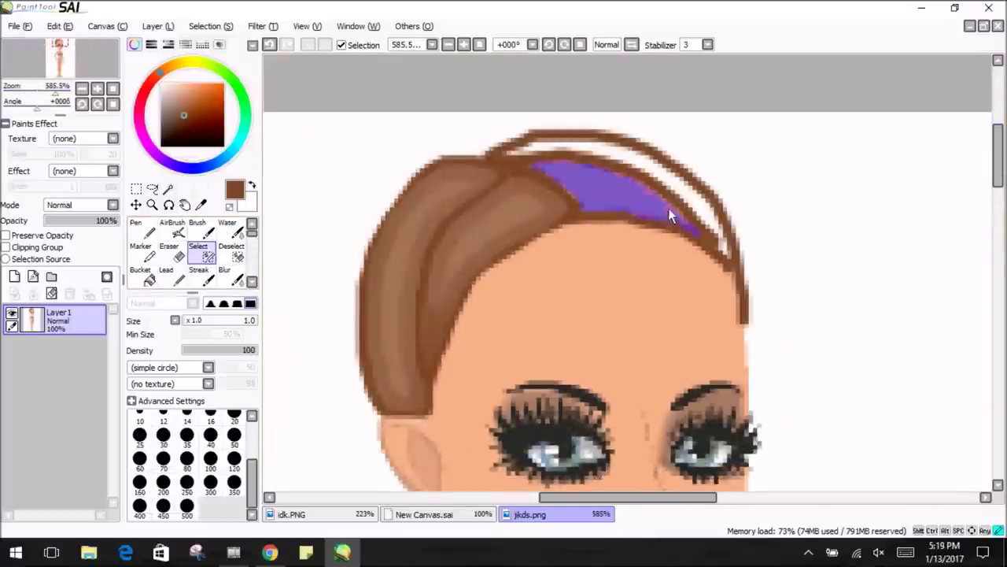
key("g")
left_click(606, 192)
left_click(211, 26)
left_click(201, 38)
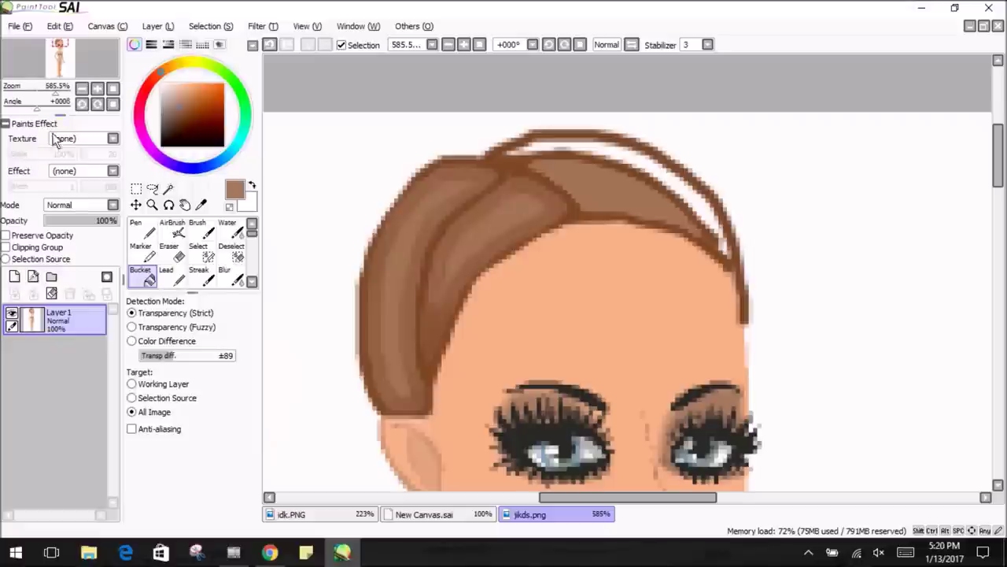
Blend the dark edges into the fill of the section beyond the parting with the Blend brush at size 3.
key("b")
scroll(560, 185, "down", 2)
scroll(633, 158, "up", 3)
key("bracketleft")
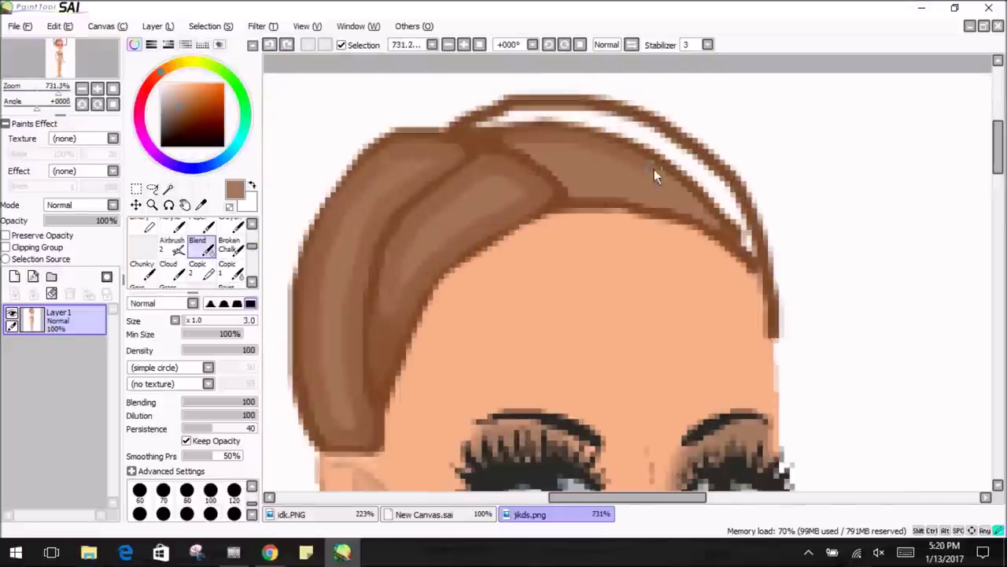
scroll(557, 178, "down", 2)
scroll(543, 175, "up", 4)
Select the white strip along the crown with the selection brush at size 1 and fill it with lighter brown.
key("s")
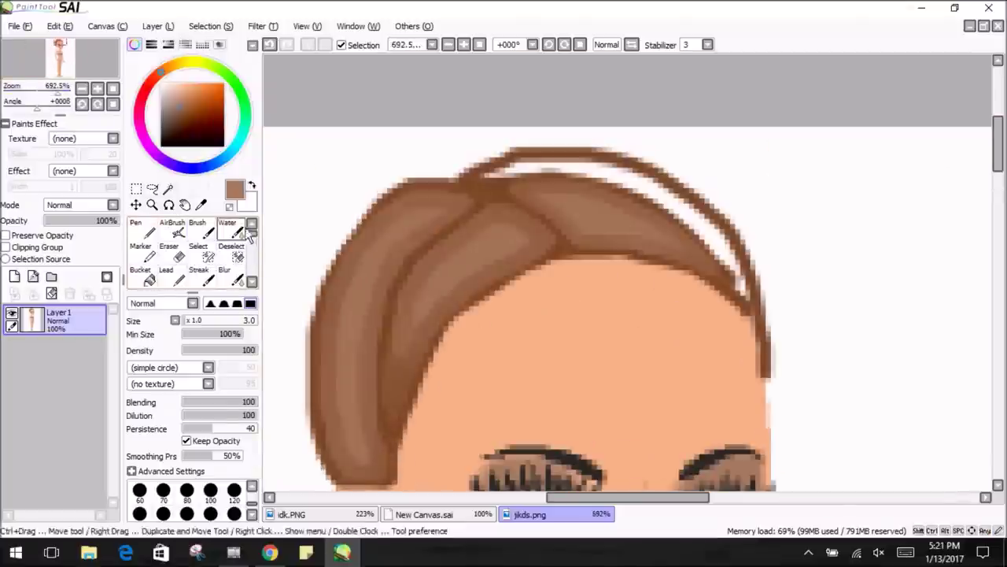
left_click_drag(484, 175, 519, 171)
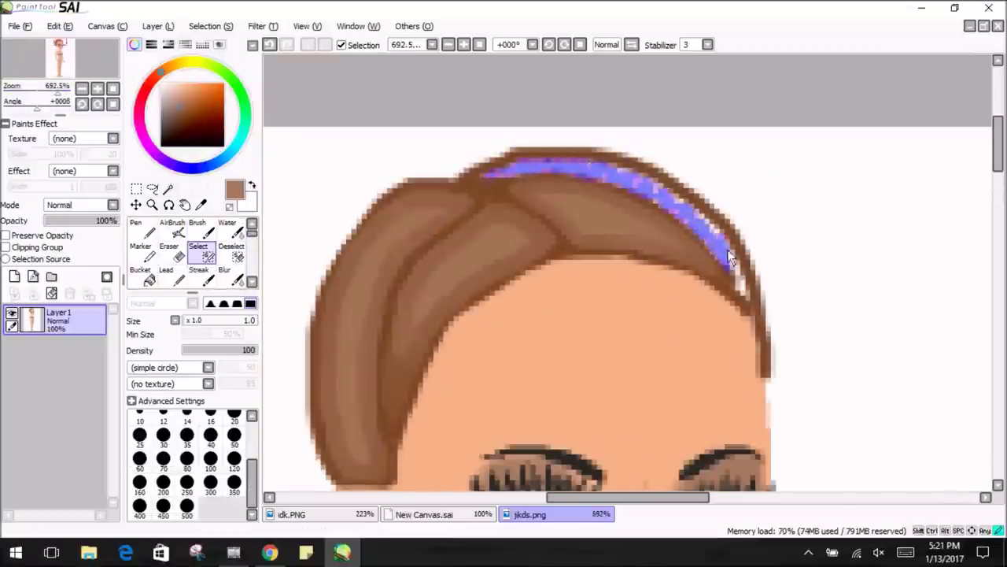
key("g")
left_click(609, 211)
left_click(211, 26)
left_click(201, 38)
Blend the fill of the crown strip into its outline with the Blend brush at size 3.
key("b")
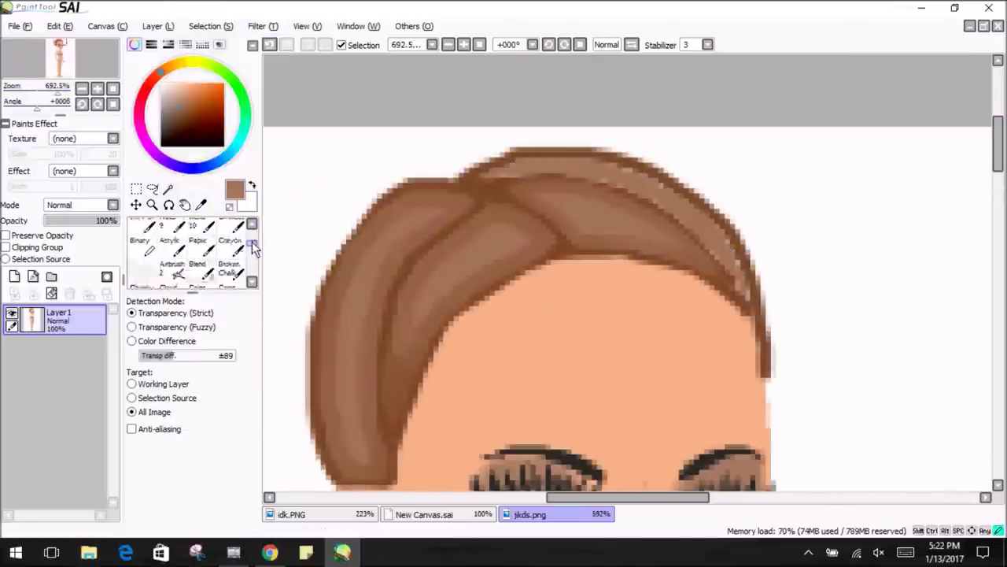
left_click_drag(731, 250, 538, 168)
key("ctrl+z")
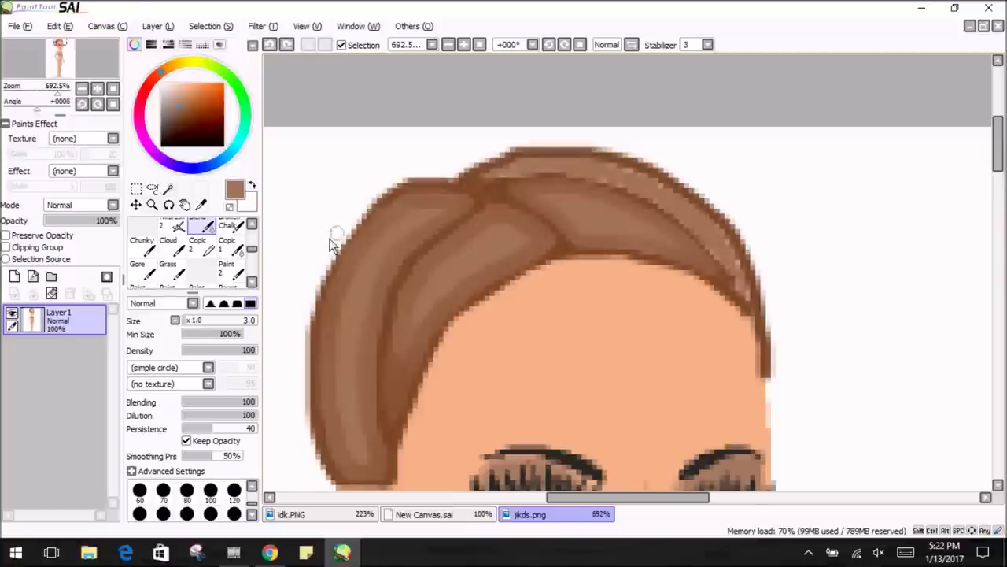
scroll(691, 228, "down", 6)
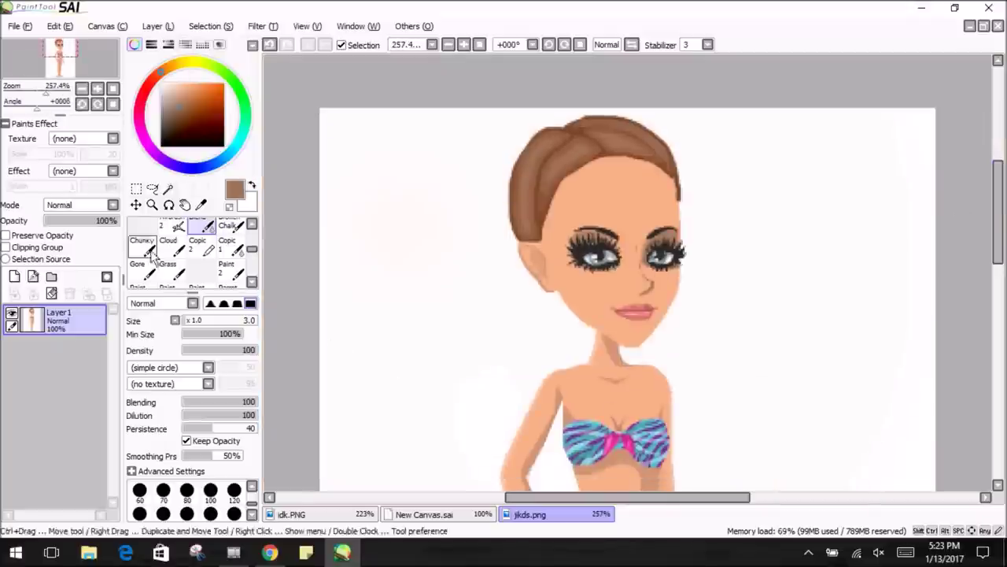
Sample the dark brown hair color and outline a lock behind the ear down to the shoulder with the Pen at size 3.
scroll(151, 256, "up", 3)
scroll(543, 220, "up", 2)
left_click(544, 221, "alt")
scroll(544, 220, "up", 2)
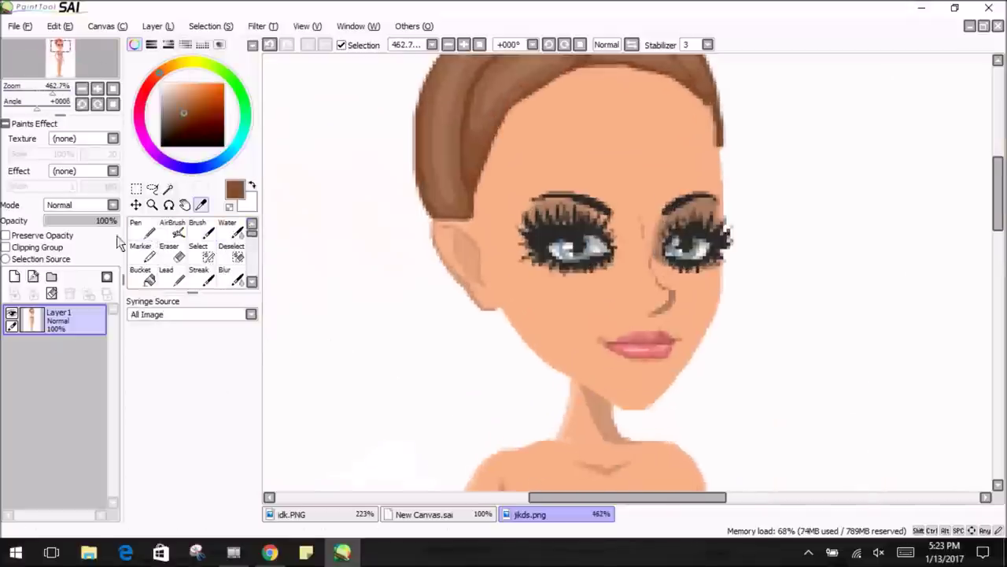
left_click(140, 229)
left_click_drag(419, 296, 466, 477)
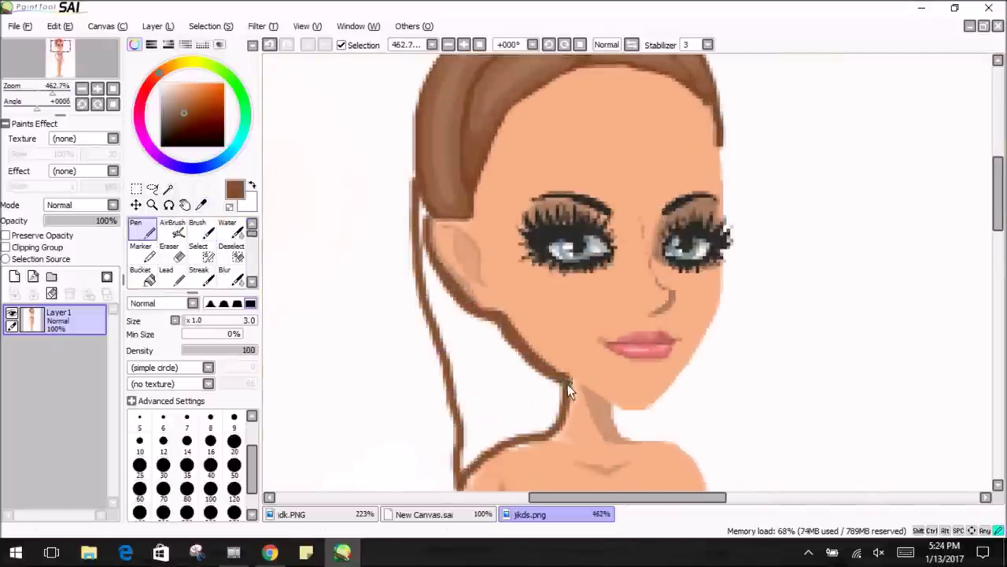
Select the area inside the lock behind the ear and fill it with lighter brown.
scroll(567, 384, "down", 3)
scroll(535, 386, "up", 2)
scroll(464, 201, "down", 1)
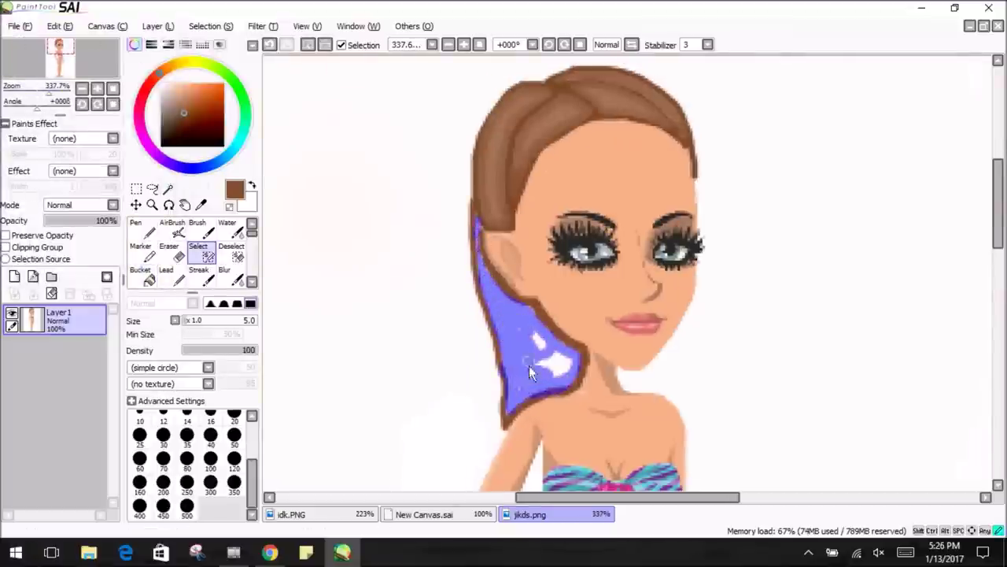
key("g")
left_click(503, 322)
Darken the top of the lock behind the ear and soften its edges with the Blend brush at size 3.
key("n")
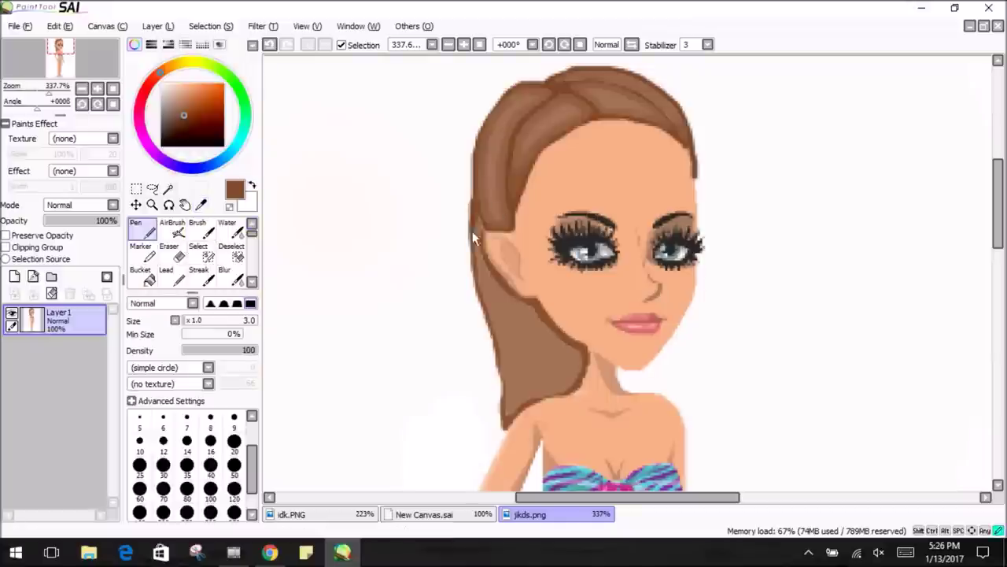
key("b")
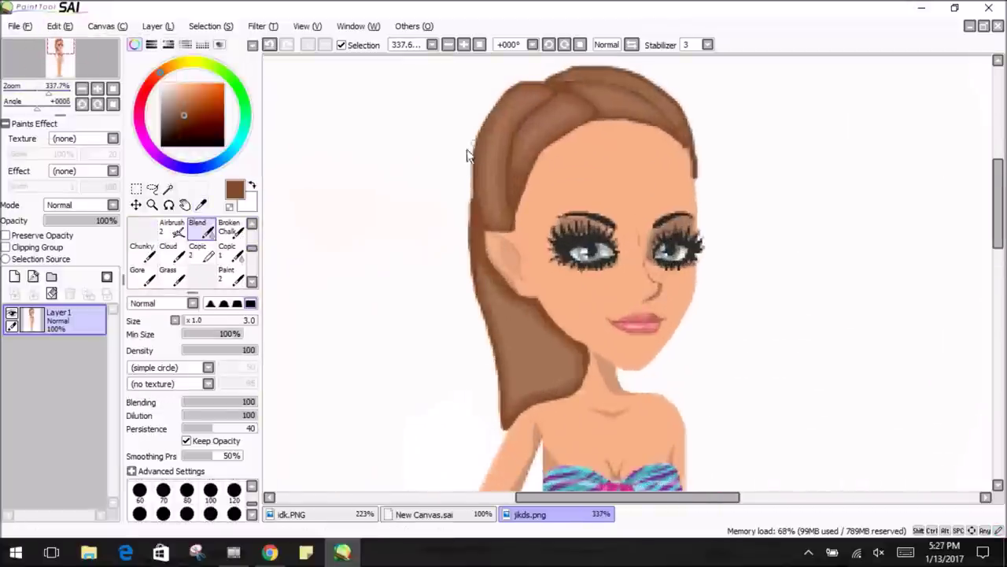
key("n")
left_click(14, 26)
left_click_drag(46, 86, 75, 101)
left_click(198, 250)
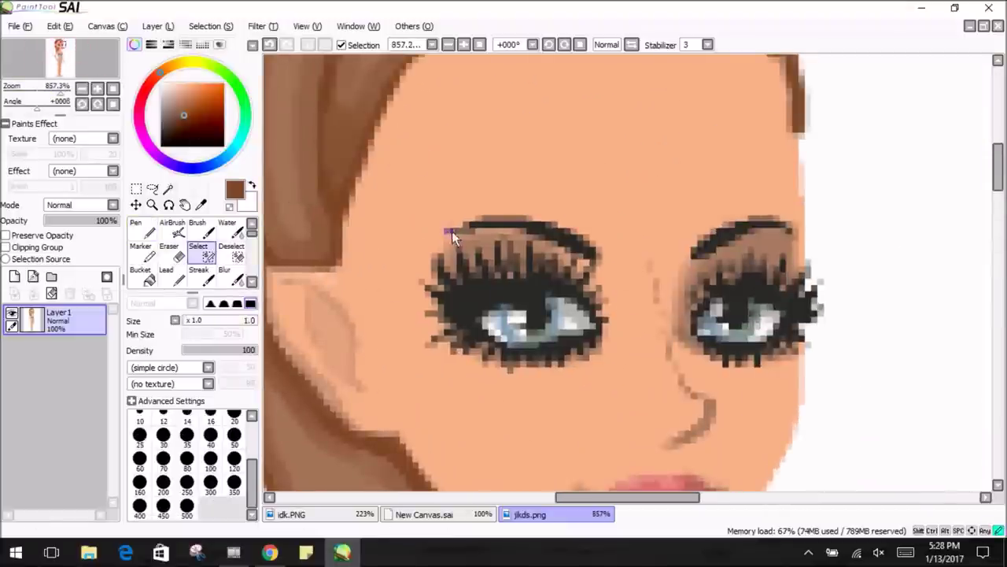
left_click(263, 26)
left_click(285, 39)
key("Escape")
left_click(263, 26)
key("Escape")
left_click(223, 26)
left_click(223, 26)
scroll(608, 209, "up", 5)
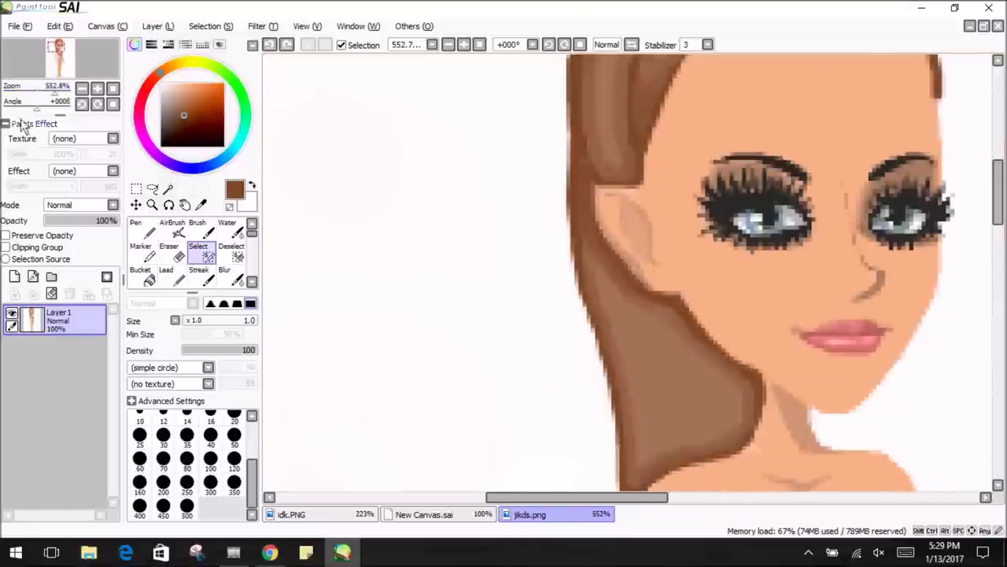
Try a color filter on the selected irises of both eyes, and undo it.
left_click_drag(59, 92, 49, 92)
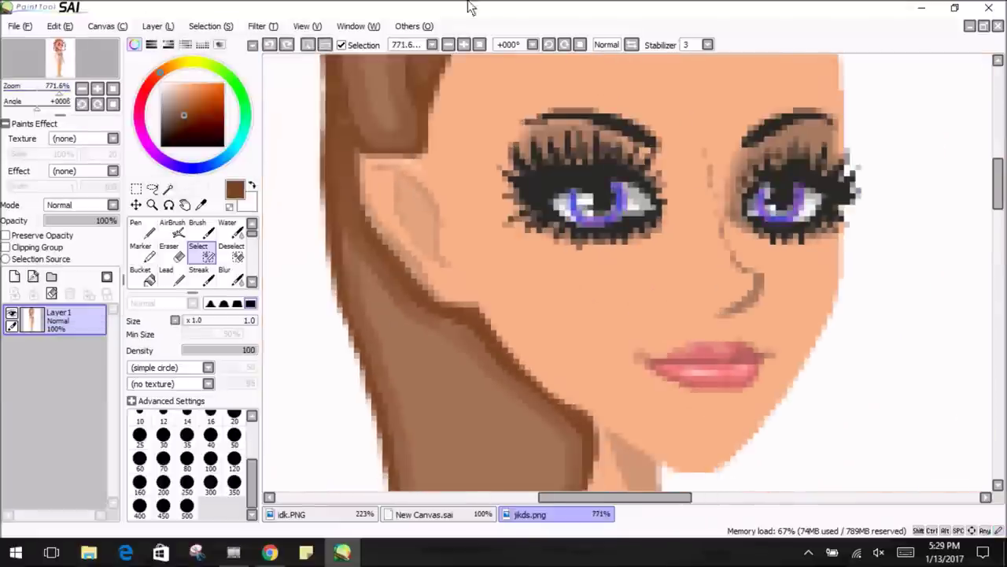
left_click(263, 26)
left_click(284, 39)
left_click_drag(247, 232, 228, 231)
left_click(266, 295)
left_click(59, 26)
left_click(72, 39)
Draw dark brown contour strokes on both cheeks and both sides of the forehead with the Pen at size 3.
mouse_move(56, 93)
left_mouse_down()
mouse_move(31, 92)
mouse_move(55, 92)
left_mouse_up()
left_click(142, 229)
scroll(766, 243, "down", 3)
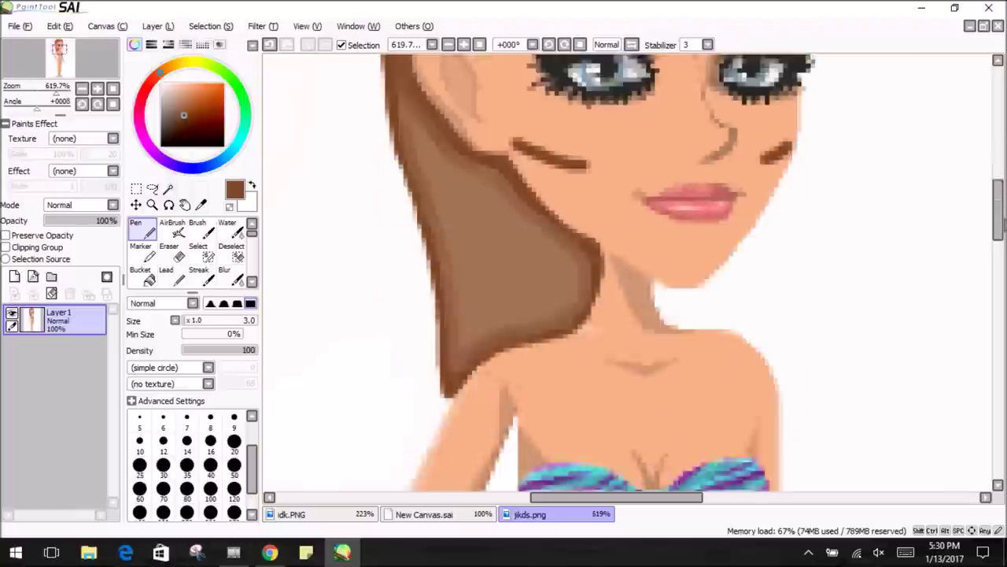
scroll(630, 236, "up", 6)
Try softening the face contour strokes with the Blend brush and the Blur brush at size 10.
left_click(197, 240)
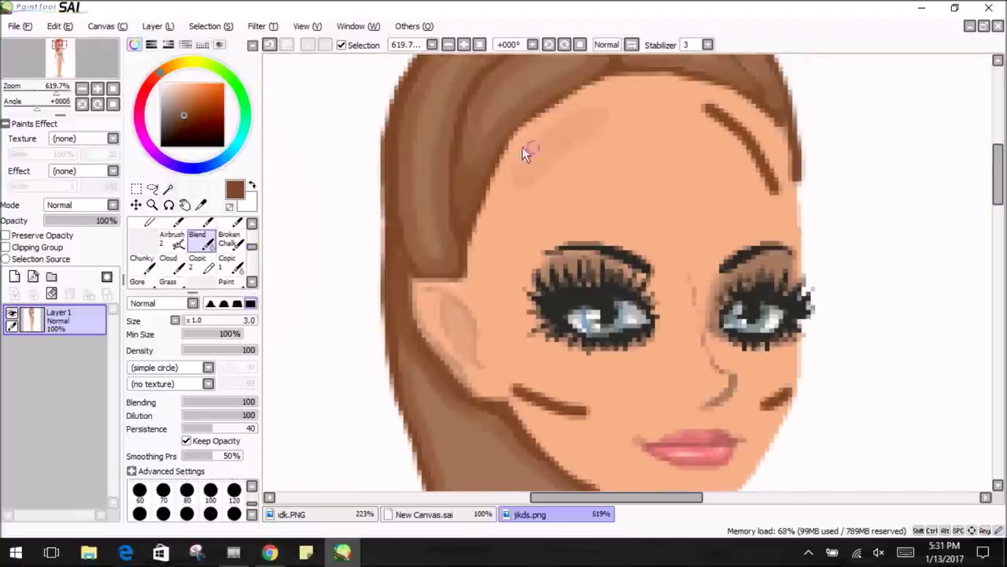
scroll(525, 154, "down", 2)
scroll(189, 251, "up", 3)
left_click(225, 274)
Undo the contour work on the face.
left_click(59, 26)
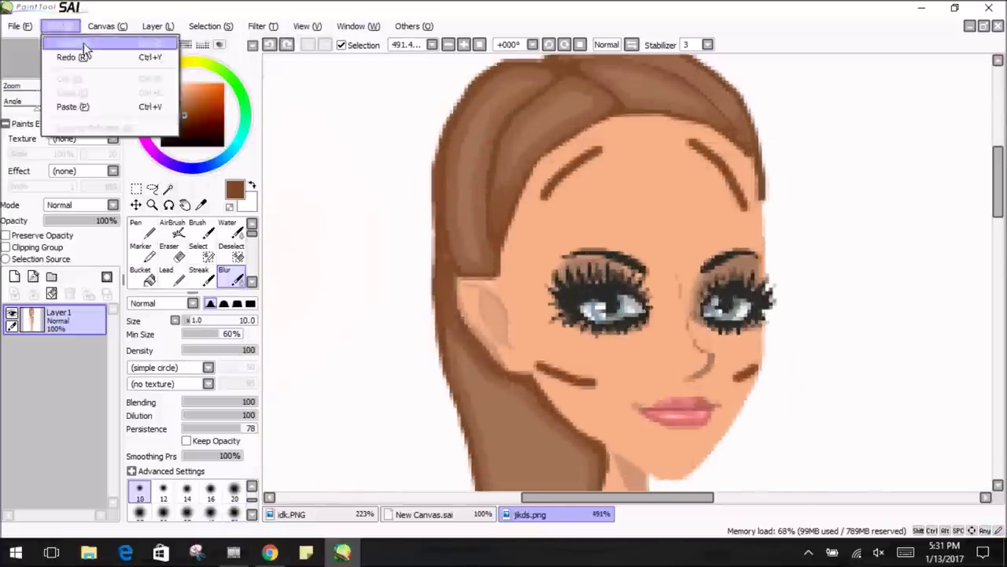
left_click(84, 42)
left_click(59, 26)
left_click(83, 43)
Cover the bikini top in light beige and outline a slanted hem across the hips with the Pen at size 3.
scroll(630, 315, "down", 3)
key("n")
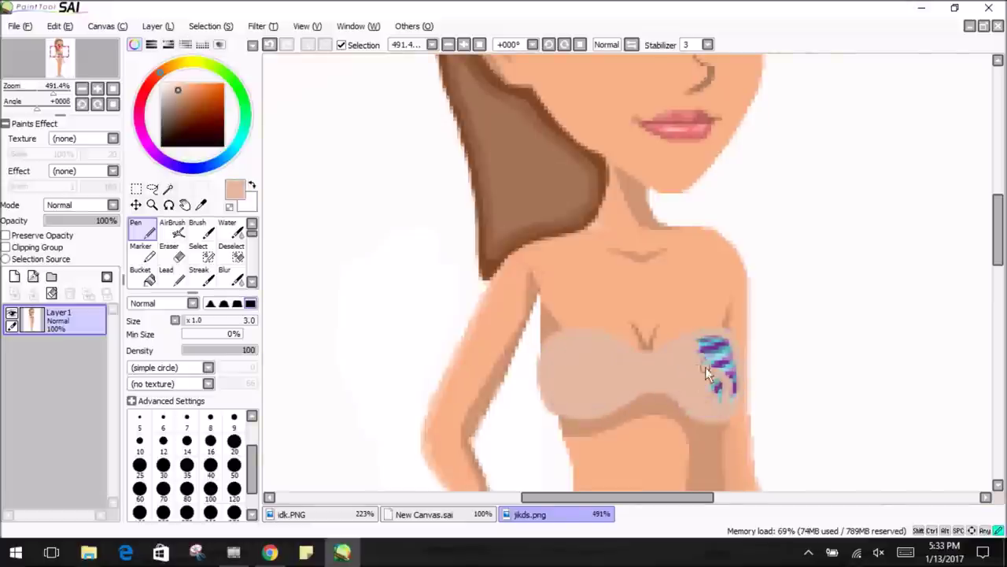
scroll(549, 201, "down", 3)
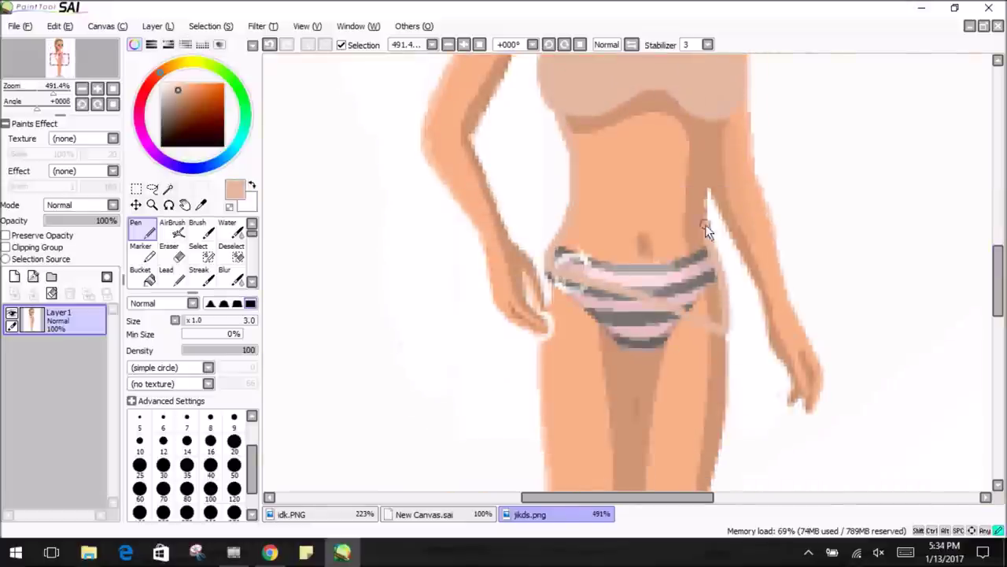
Fill the torso in light beige down to the slanted hem with the Pen at size 12.
scroll(705, 224, "up", 2)
key("bracketright")
key("bracketright")
key("bracketright")
key("bracketright")
key("bracketright")
key("bracketright")
key("bracketright")
key("bracketright")
key("bracketright")
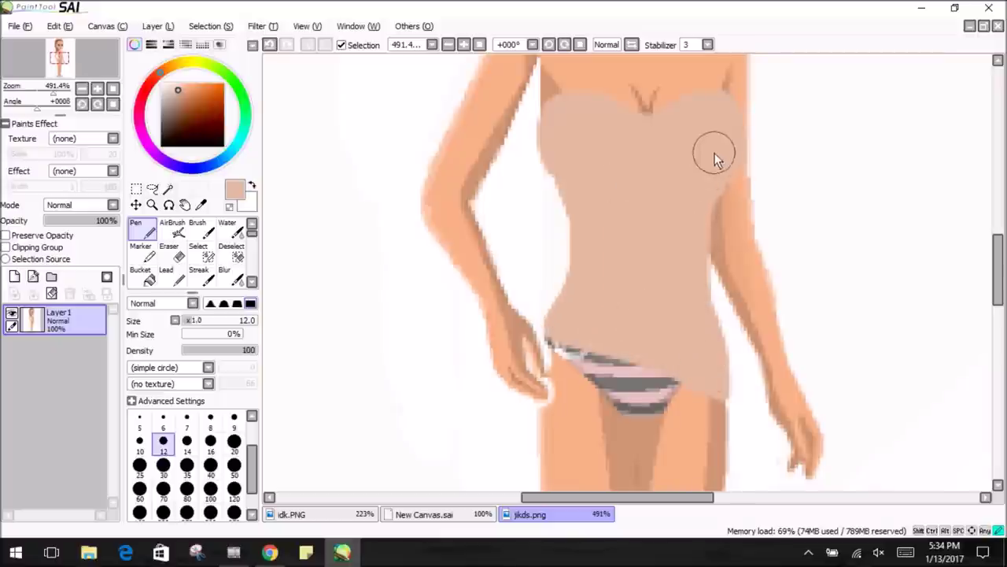
Extend the beige shirt over the upper chest and shoulders with short sleeves, using the Pen at size 4.
scroll(706, 172, "up", 2)
key("alt+f")
key("Escape")
key("bracketleft")
key("bracketleft")
key("bracketleft")
key("bracketleft")
key("bracketleft")
key("bracketleft")
key("bracketleft")
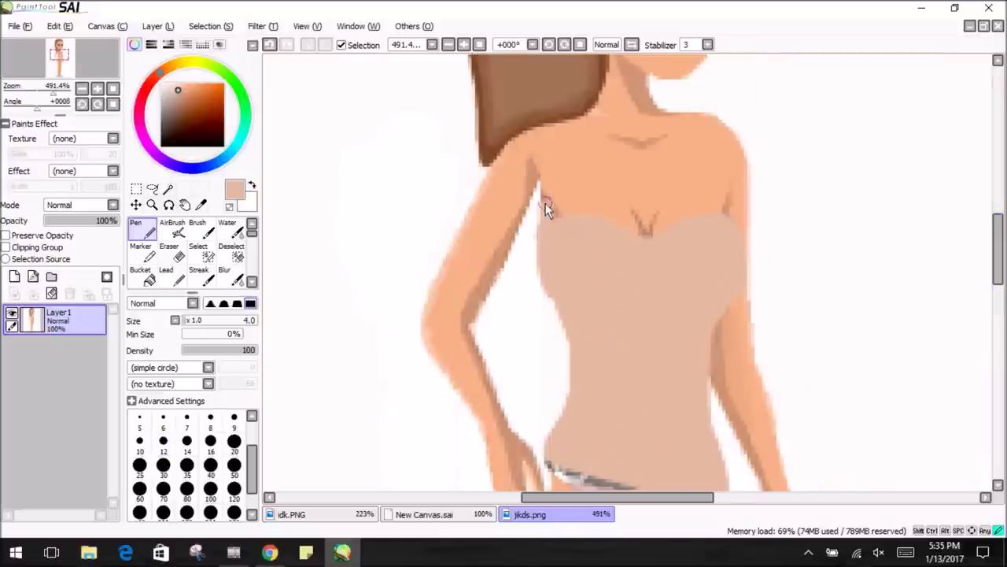
left_click_drag(540, 167, 546, 230)
key("alt+f")
key("Escape")
left_click_drag(715, 129, 560, 228)
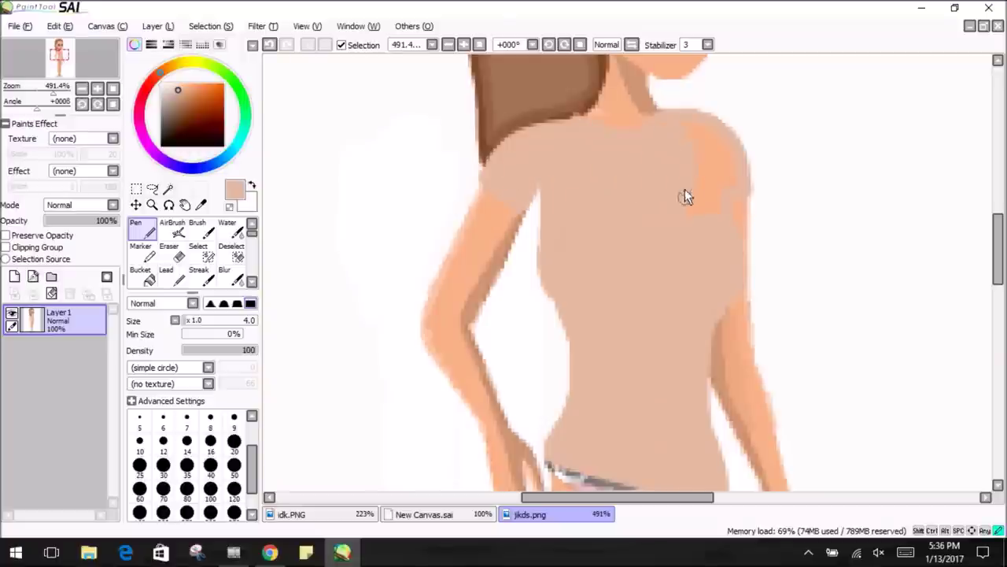
Undo the sleeve on the lowered arm's shoulder and paint a slanted one-shoulder neckline with the Pen at size 5.
key("ctrl+z")
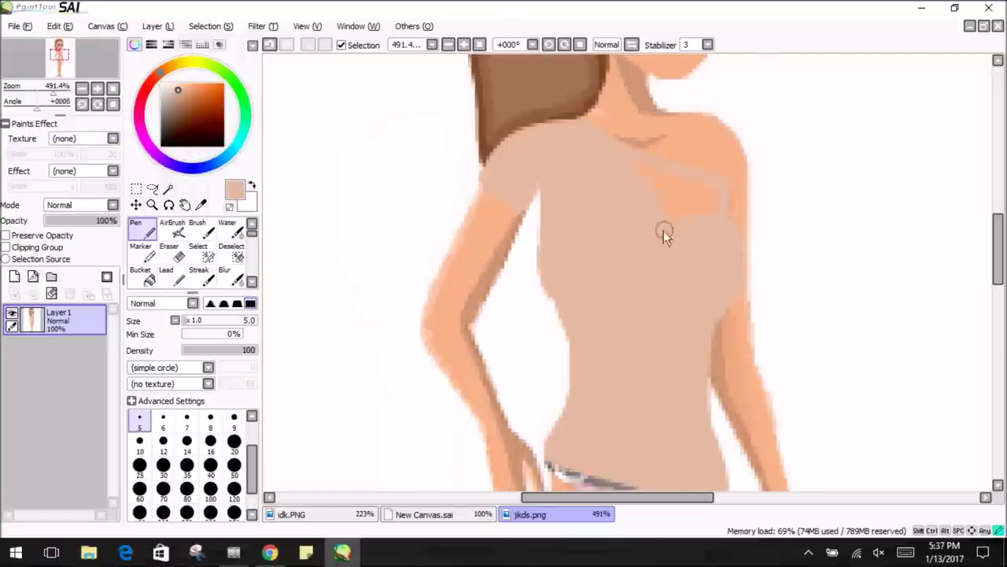
scroll(711, 211, "down", 3)
scroll(706, 258, "up", 4)
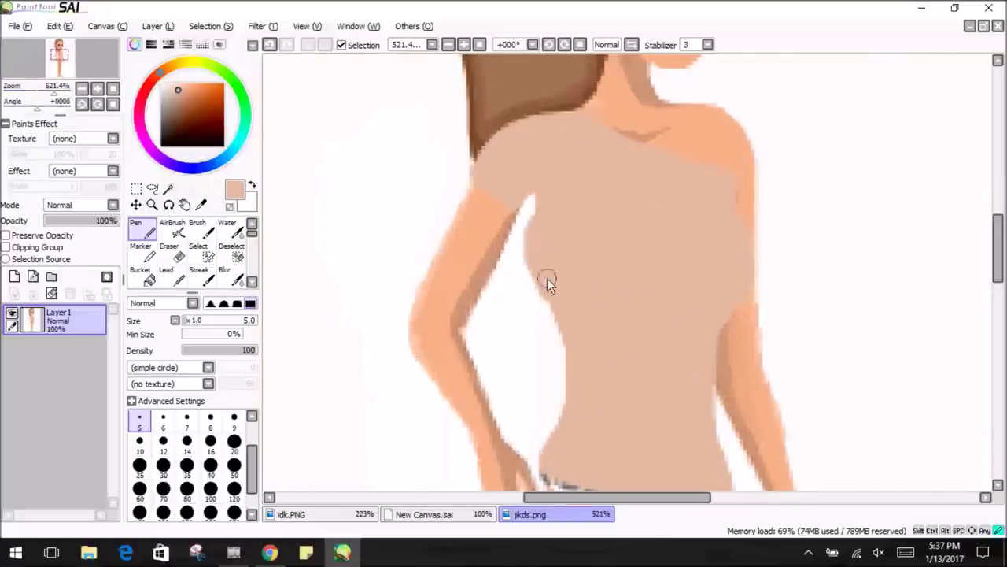
Shade the shirt's neckline, sleeve and the side by the lowered arm in darker beige with the Pen at size 5.
scroll(534, 268, "down", 3)
left_click(59, 26)
left_click(52, 98)
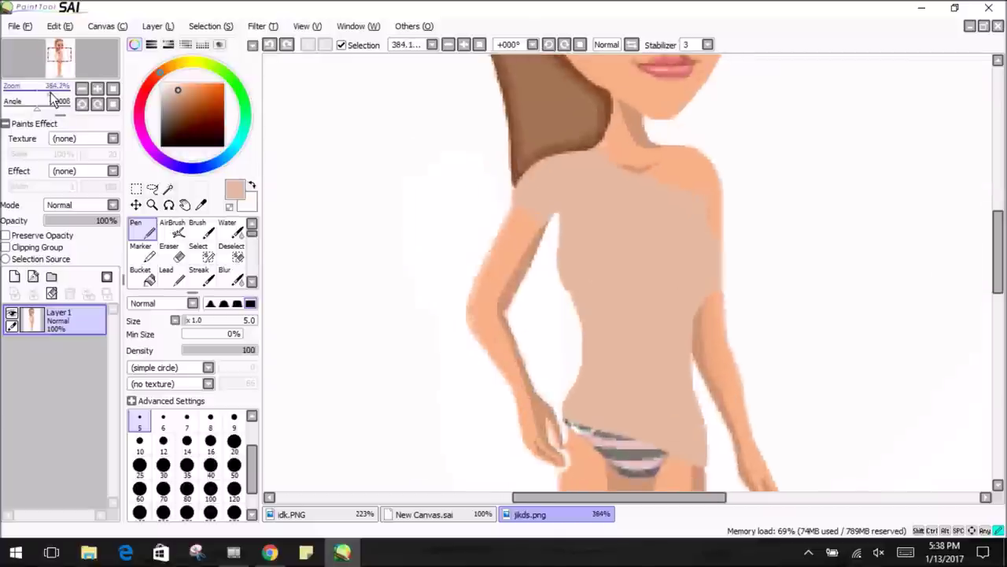
left_click_drag(52, 99, 52, 98)
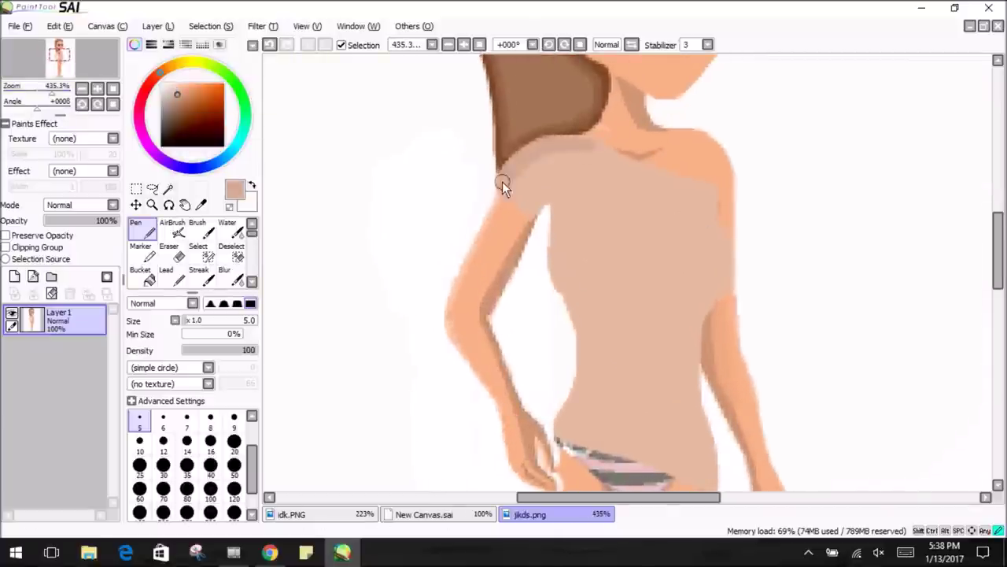
left_click_drag(729, 277, 713, 402)
scroll(550, 162, "down", 1)
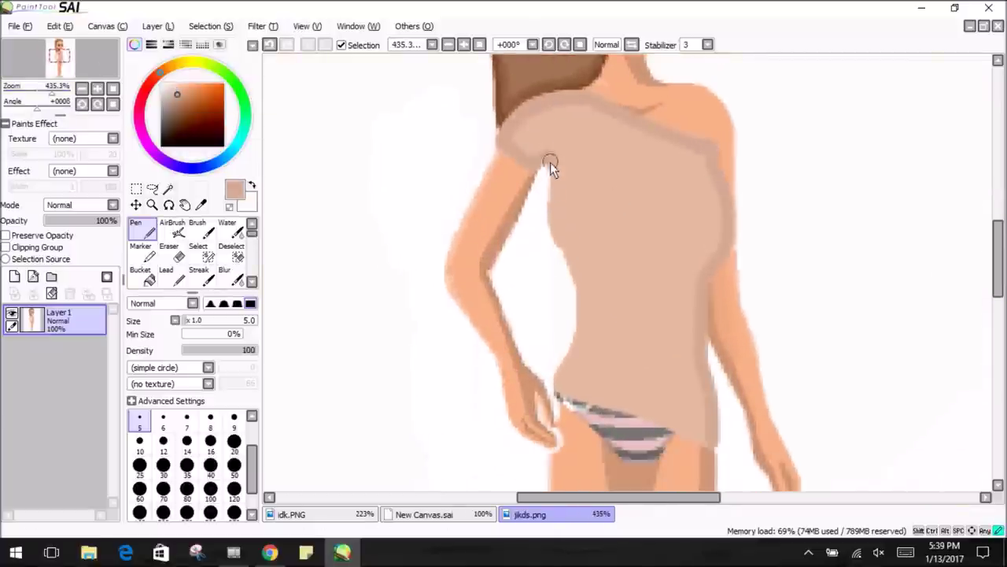
Continue the darker beige shading down the shirt's other side and along the hem, adding short creases under the bust.
scroll(856, 348, "up", 2)
left_click_drag(558, 290, 617, 297)
left_click(50, 26)
scroll(362, 209, "down", 2)
scroll(362, 209, "up", 3)
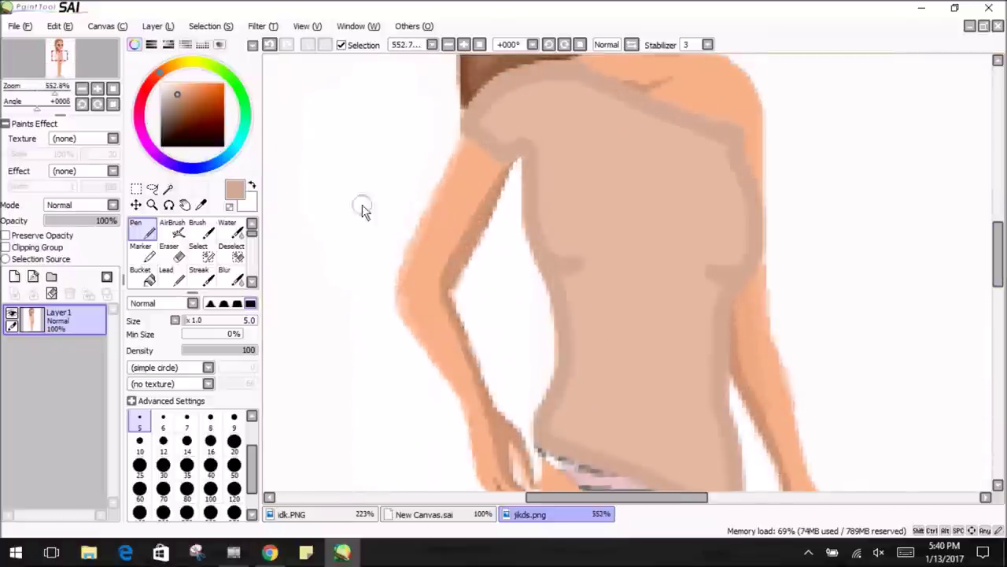
Soften the shirt's darker beige shading into the base colour using the Blend brush at size 3.
scroll(489, 202, "up", 1)
key("b")
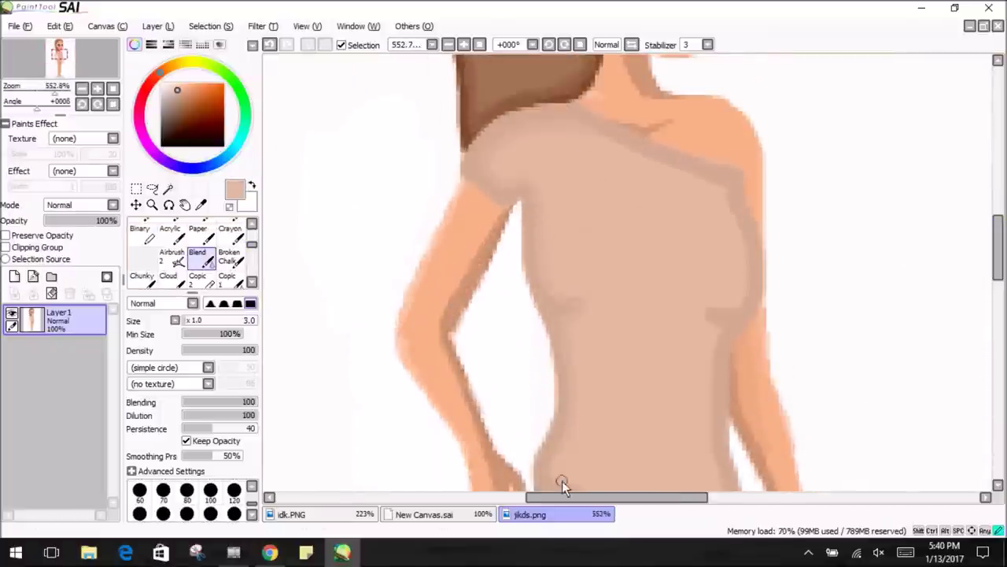
scroll(559, 317, "down", 5)
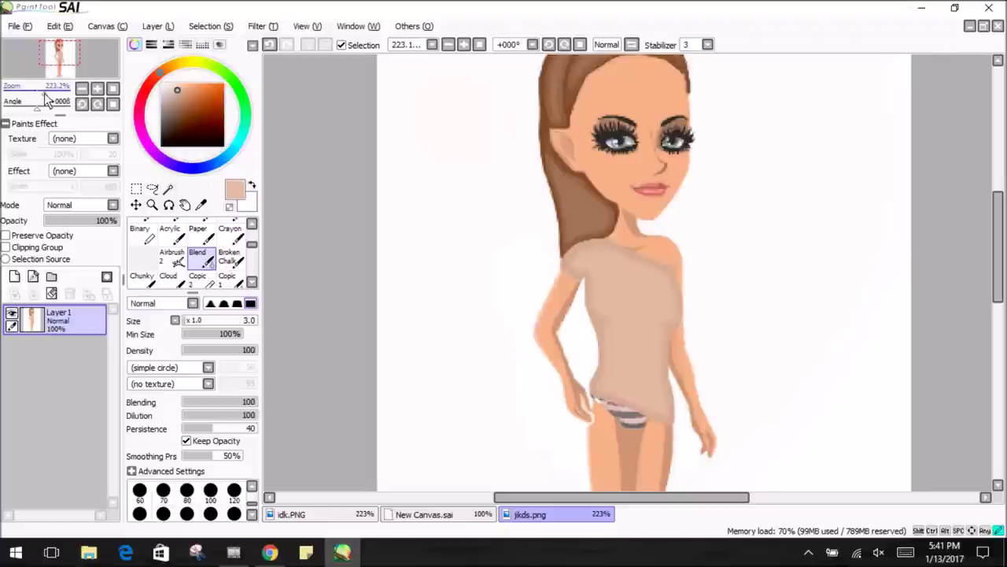
Paint a light blue waistband under the slanted hem with the Pen at size 5, refining the hip edge at size 3.
scroll(39, 105, "up", 4)
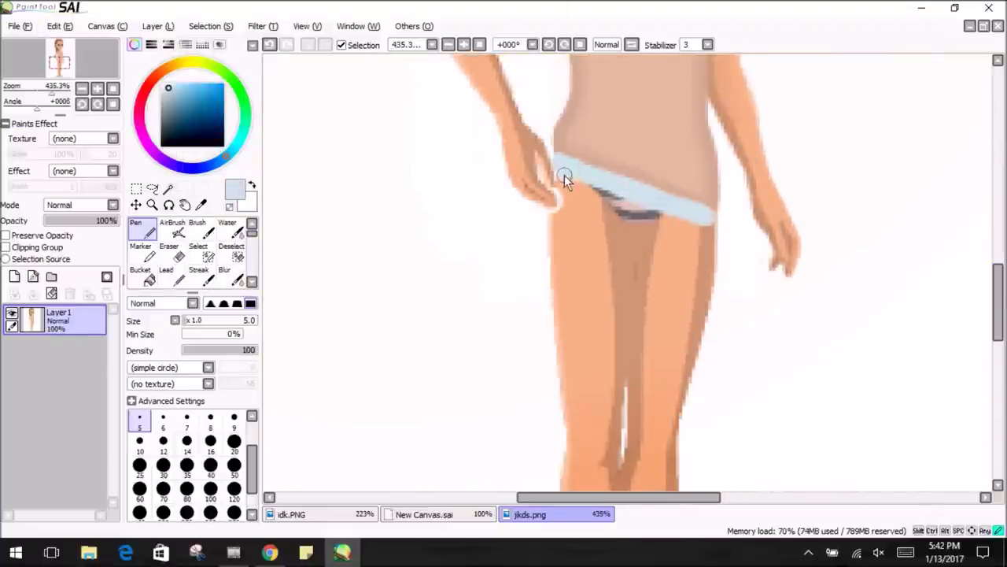
left_click(60, 26)
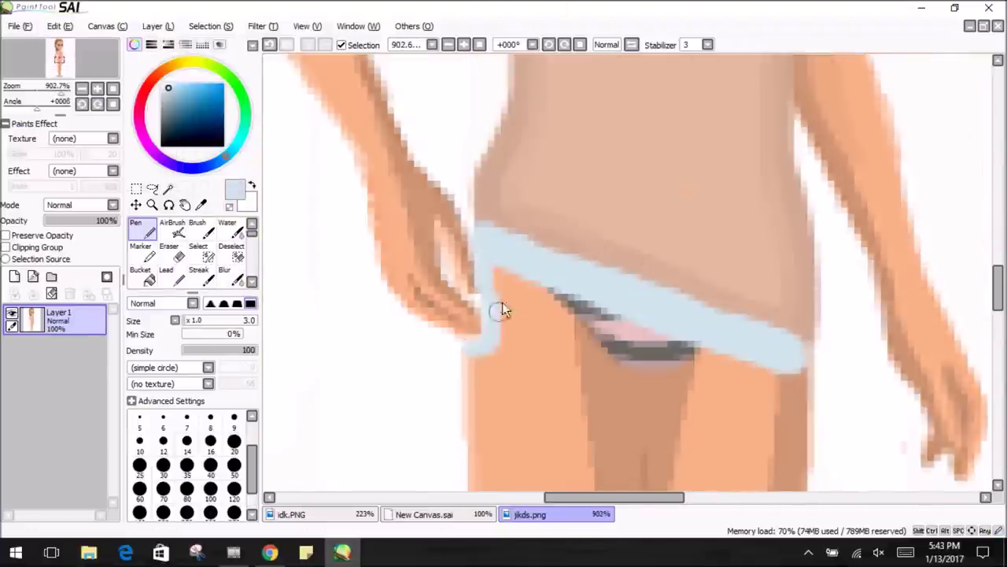
key("ctrl+minus")
Outline both trouser legs in light blue along their inner and outer edges, closing them above the ankles with the Pen at size 3.
scroll(488, 331, "up", 5)
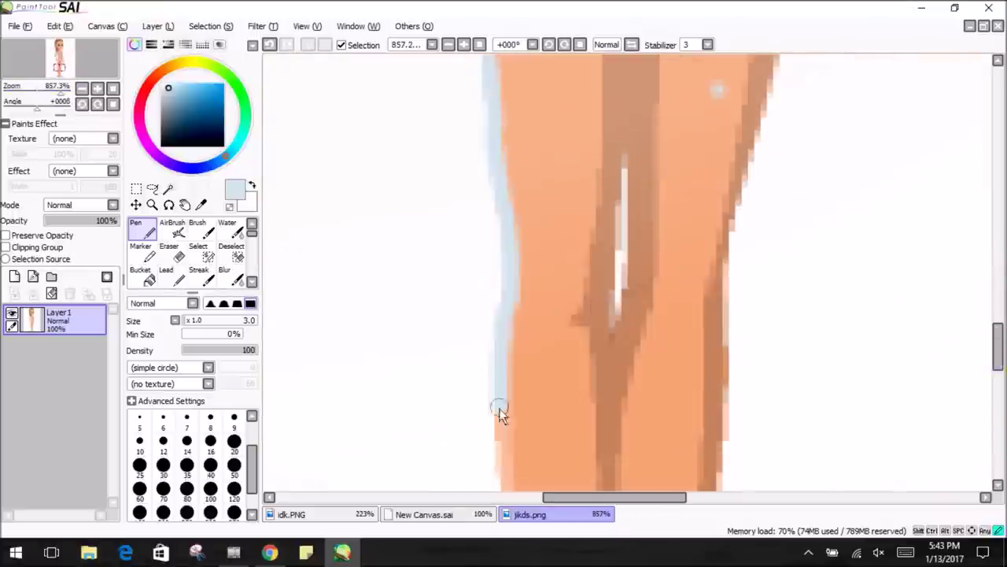
scroll(585, 147, "up", 5)
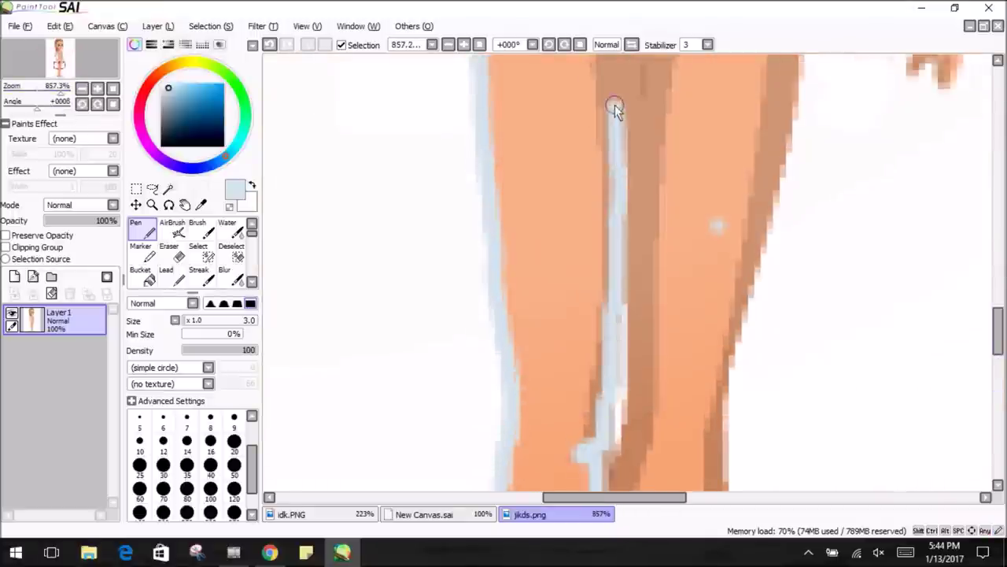
scroll(632, 247, "down", 2)
scroll(650, 183, "up", 3)
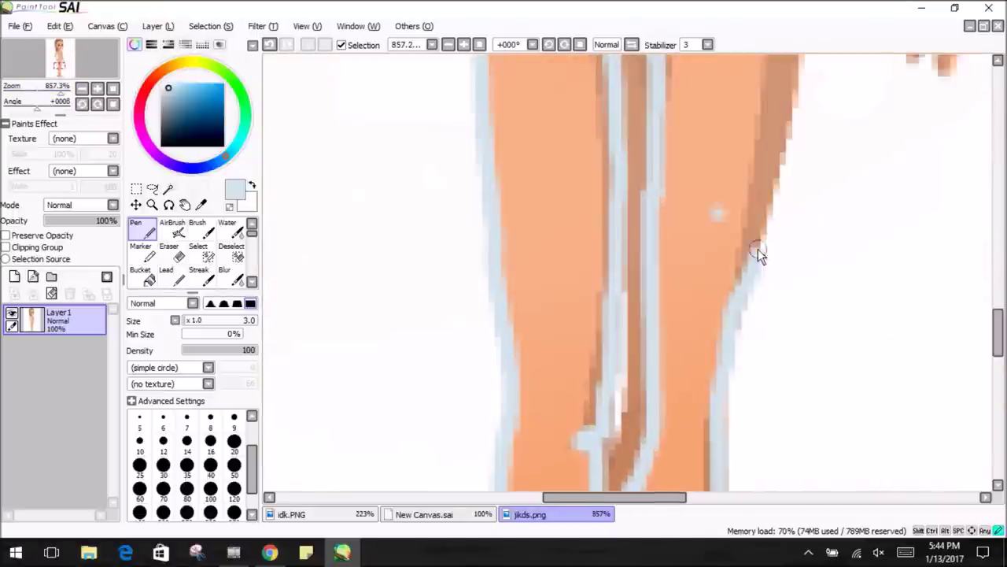
scroll(735, 308, "down", 2)
scroll(782, 373, "down", 2)
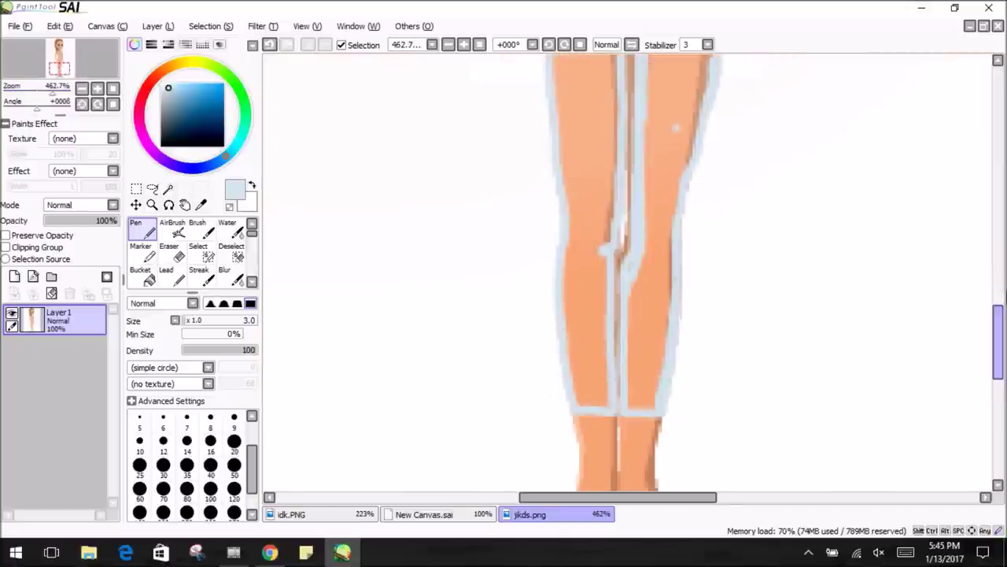
Fill the hips and upper thighs of the trousers in a paler blue with the Pen at size 4.
scroll(1000, 312, "up", 3)
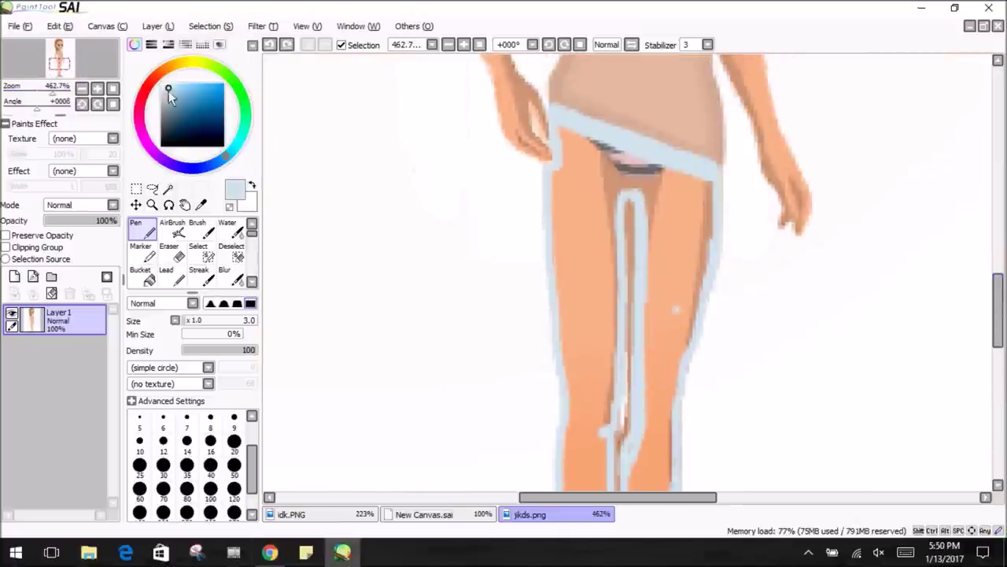
scroll(557, 177, "up", 3)
scroll(556, 177, "down", 5)
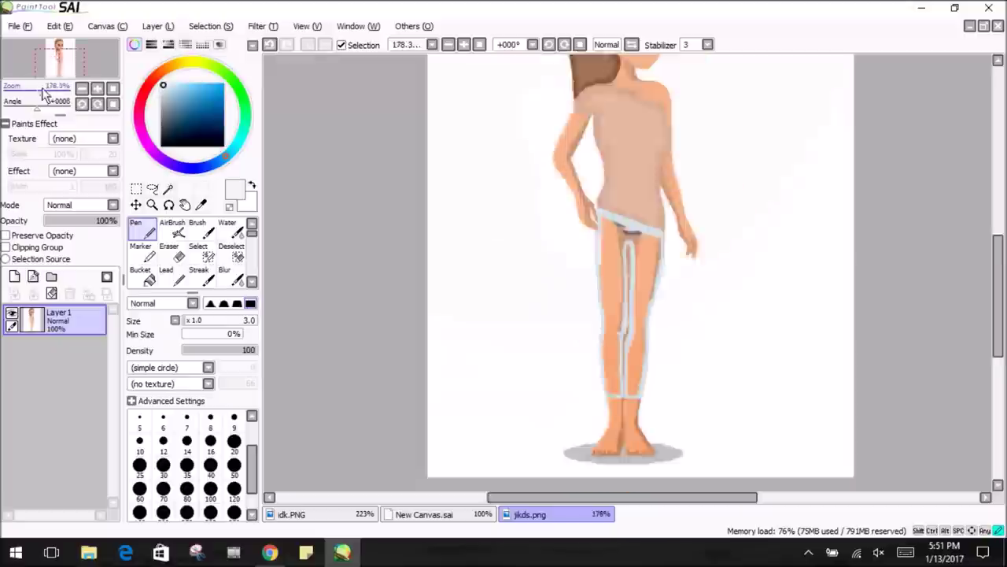
scroll(512, 142, "up", 5)
scroll(525, 138, "down", 1)
key("bracketright")
scroll(525, 137, "up", 2)
mouse_move(569, 225)
left_mouse_down()
mouse_move(653, 254)
mouse_move(747, 387)
mouse_move(706, 286)
mouse_move(594, 239)
left_mouse_up()
left_click_drag(660, 308, 548, 271)
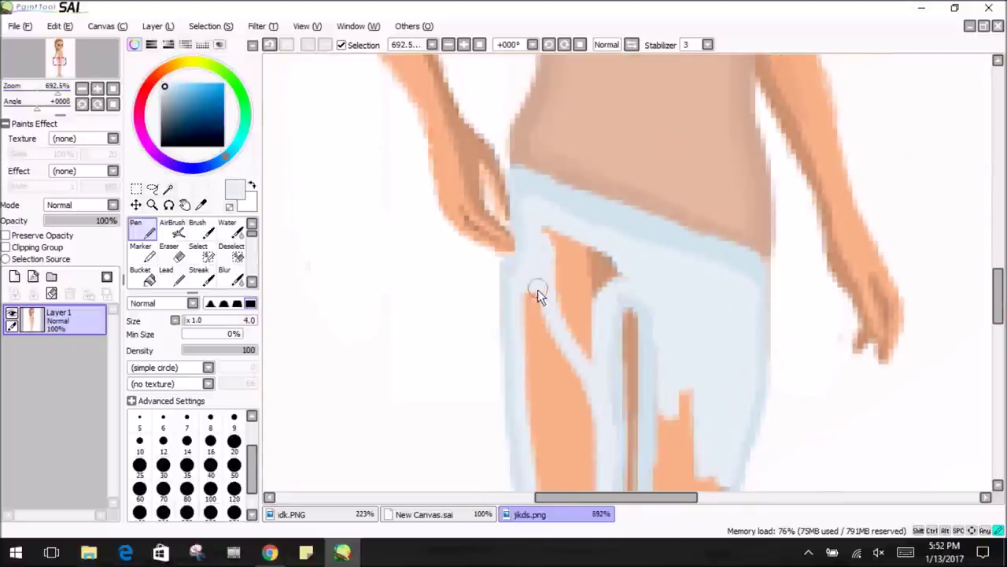
left_click_drag(583, 363, 535, 397)
scroll(550, 243, "down", 3)
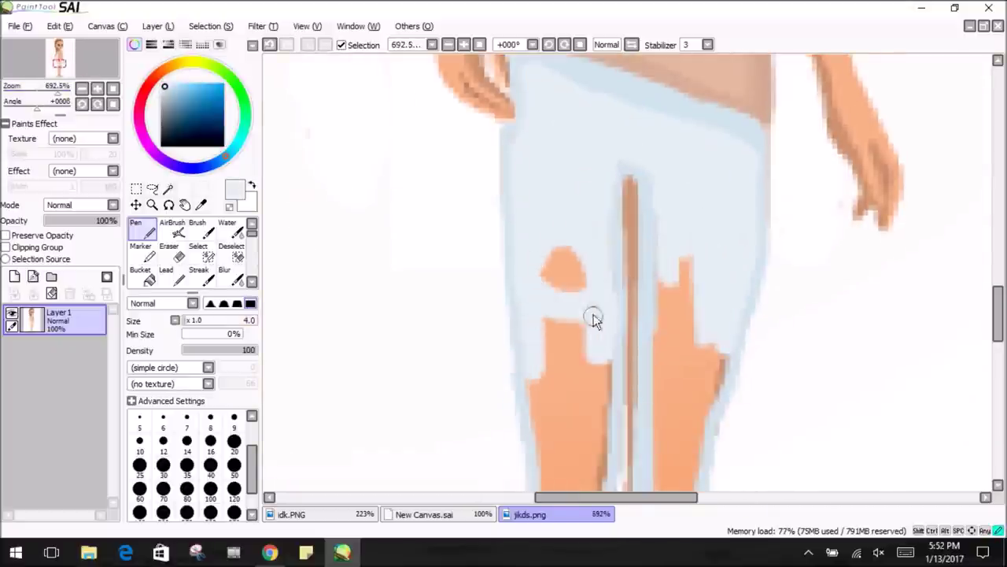
Fill the rest of both trouser legs in pale blue, leaving skin-coloured rips on one thigh and the opposite knee.
scroll(586, 327, "down", 4)
mouse_move(566, 166)
left_mouse_down()
mouse_move(596, 113)
mouse_move(596, 461)
mouse_move(582, 153)
mouse_move(564, 394)
left_mouse_up()
scroll(565, 314, "down", 5)
scroll(650, 134, "up", 4)
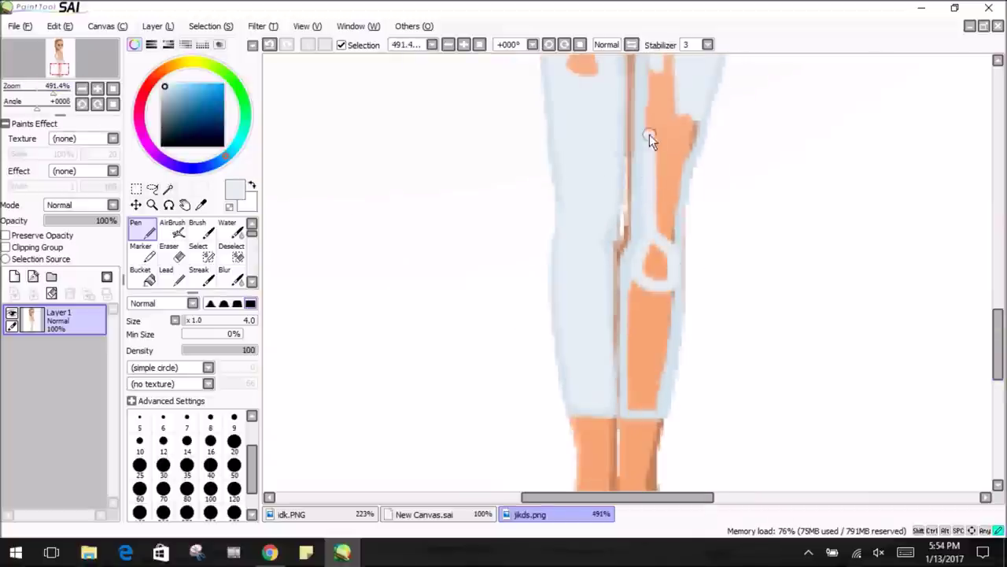
scroll(653, 259, "down", 2)
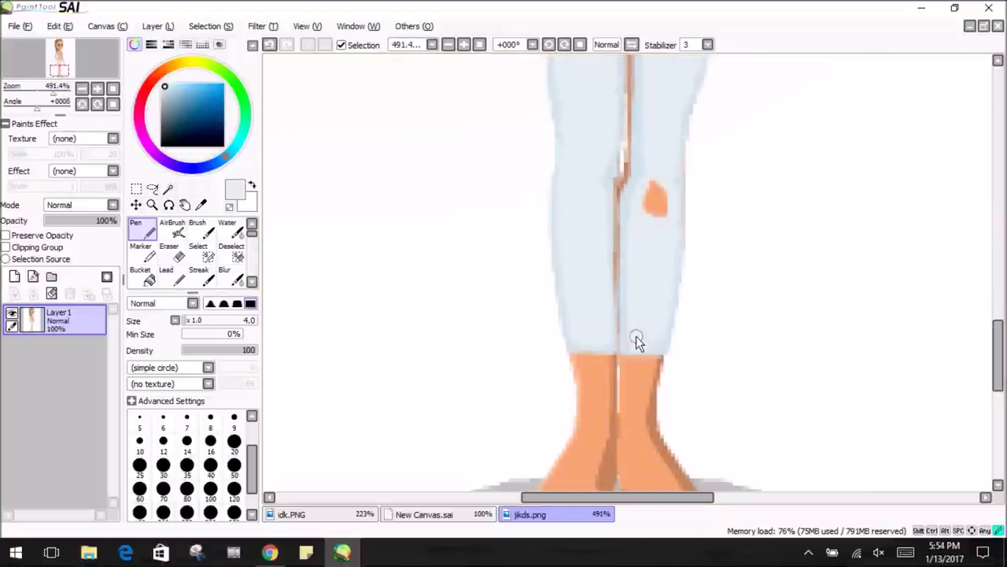
Erase the leftover skin colour in the gap between the trouser legs with the Eraser at size 1.
scroll(636, 336, "down", 5)
scroll(616, 421, "up", 5)
key("e")
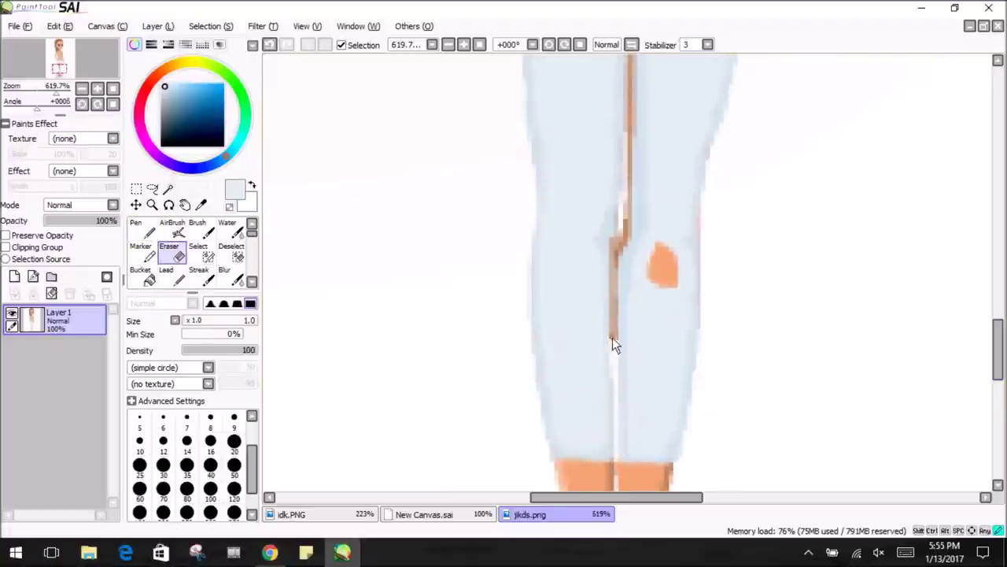
scroll(622, 236, "down", 2)
scroll(622, 201, "up", 3)
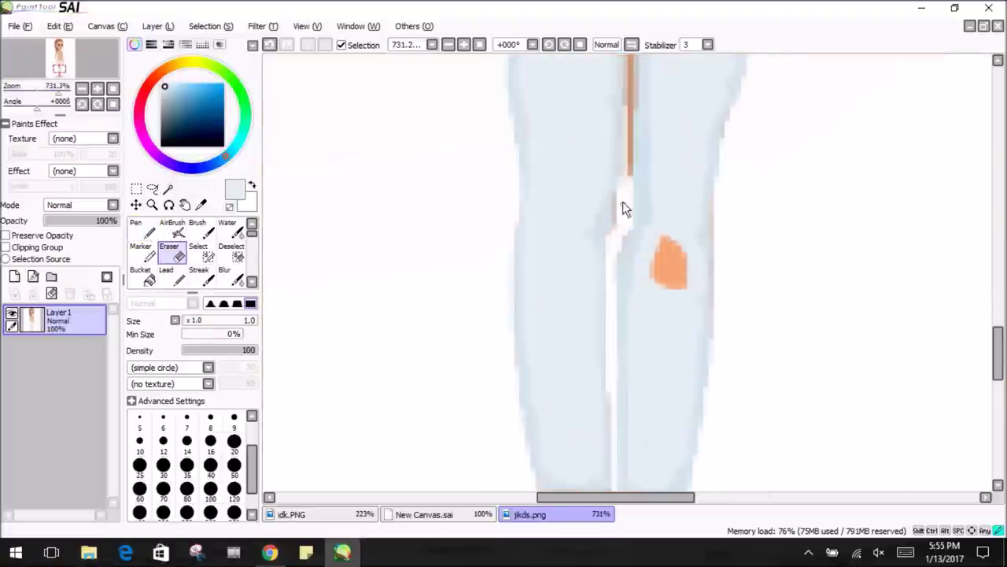
scroll(624, 185, "up", 2)
scroll(629, 393, "down", 3)
scroll(618, 236, "up", 4)
Shade the inner edges of both trouser legs in slightly darker blue with the Pen at size 4.
key("n")
left_click_drag(999, 315, 1002, 347)
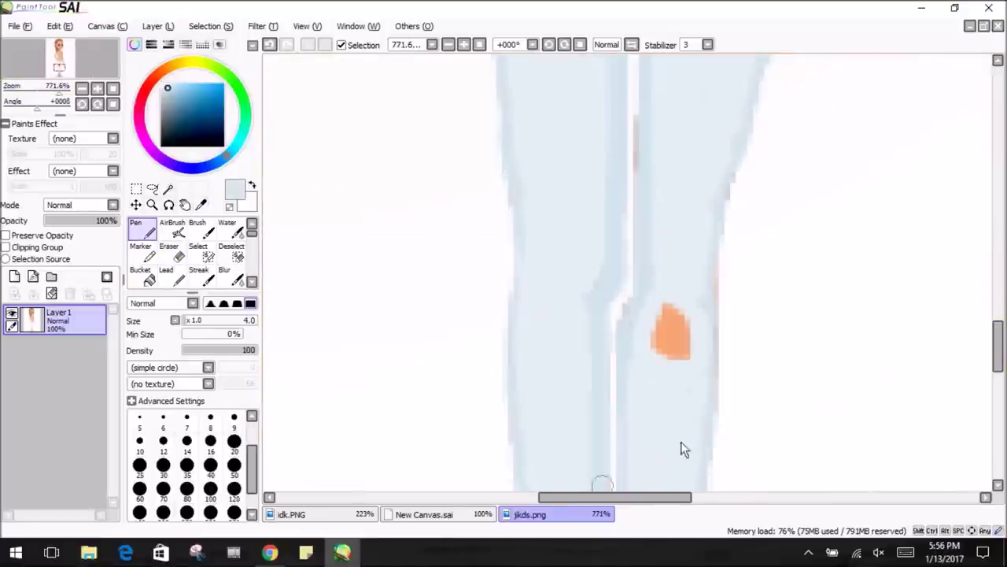
scroll(681, 449, "down", 3)
scroll(639, 231, "up", 3)
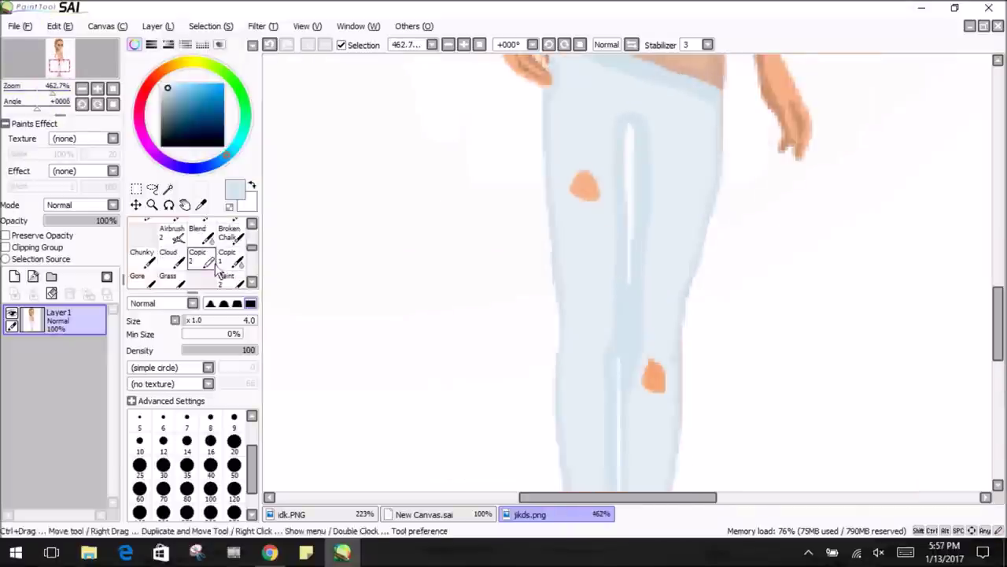
Smooth the blue shading along the trouser legs using the Blend brush at size 3.
left_click(197, 232)
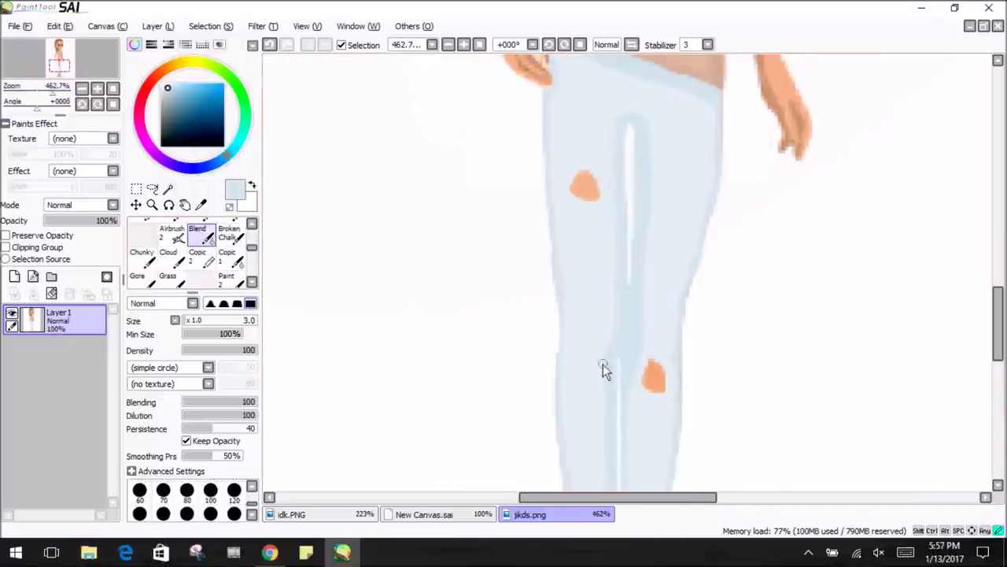
scroll(590, 323, "down", 3)
scroll(567, 322, "up", 4)
scroll(678, 340, "down", 2)
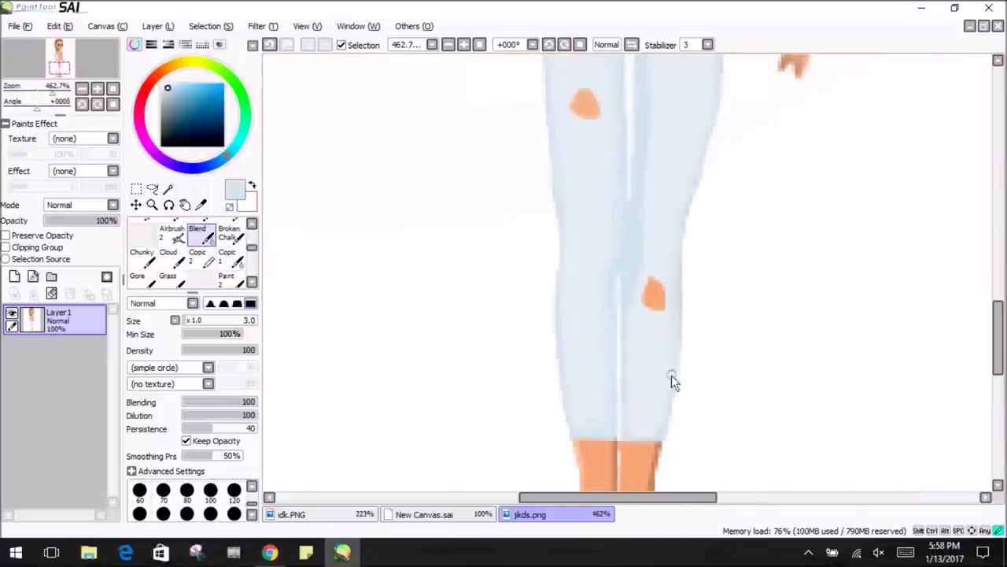
scroll(652, 137, "up", 4)
Draw thin white horizontal threads across the thigh and knee rips with the Pen at size 1.
scroll(533, 149, "up", 5)
key("n")
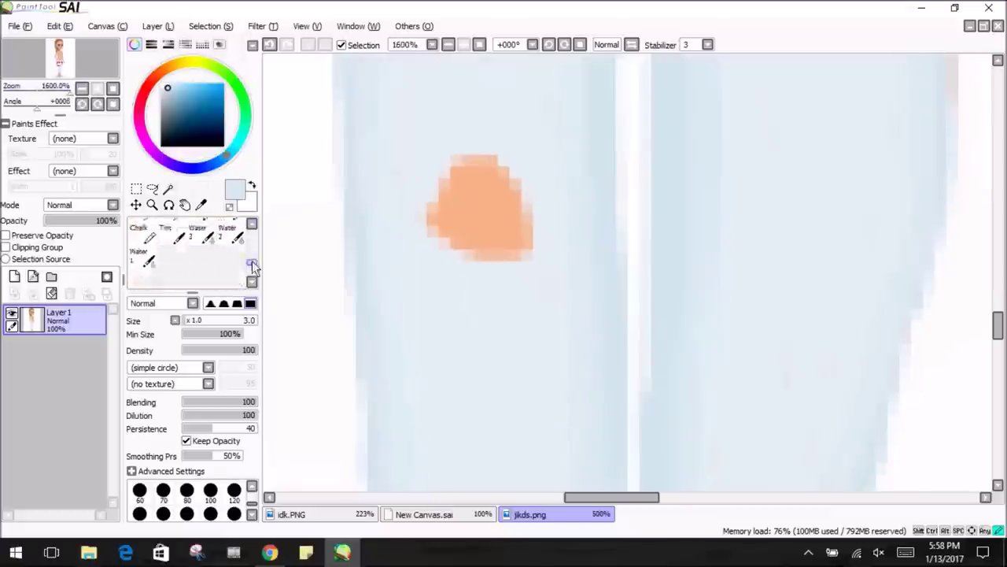
left_click_drag(441, 193, 519, 185)
left_click(59, 26)
mouse_move(69, 93)
left_mouse_down()
mouse_move(46, 99)
mouse_move(57, 100)
left_mouse_up()
scroll(690, 266, "up", 3)
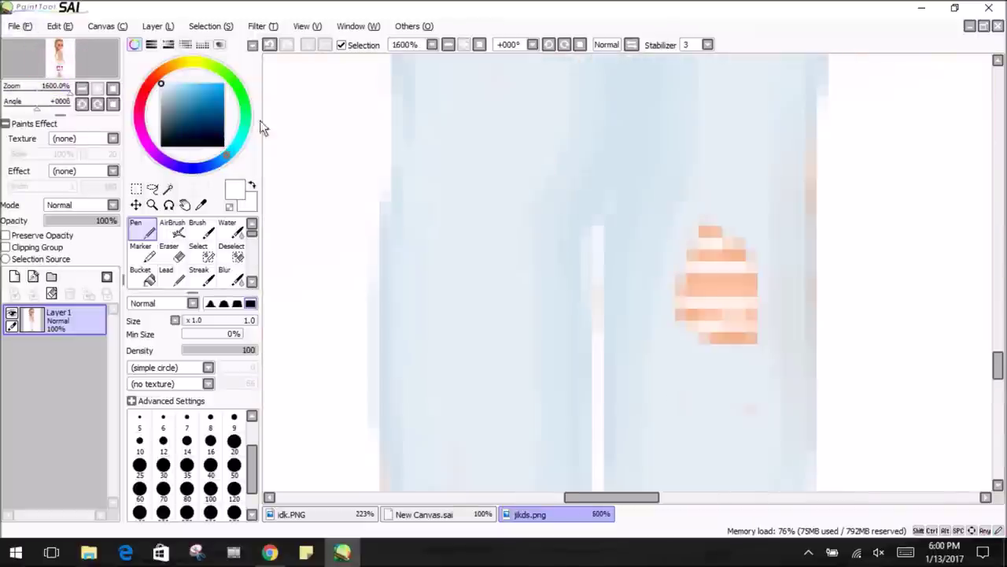
Sample the skin colour from the knee rip, touch up its stripes and undo the last stroke.
left_click(732, 308, "alt")
left_click_drag(32, 101, 51, 114)
key("Delete")
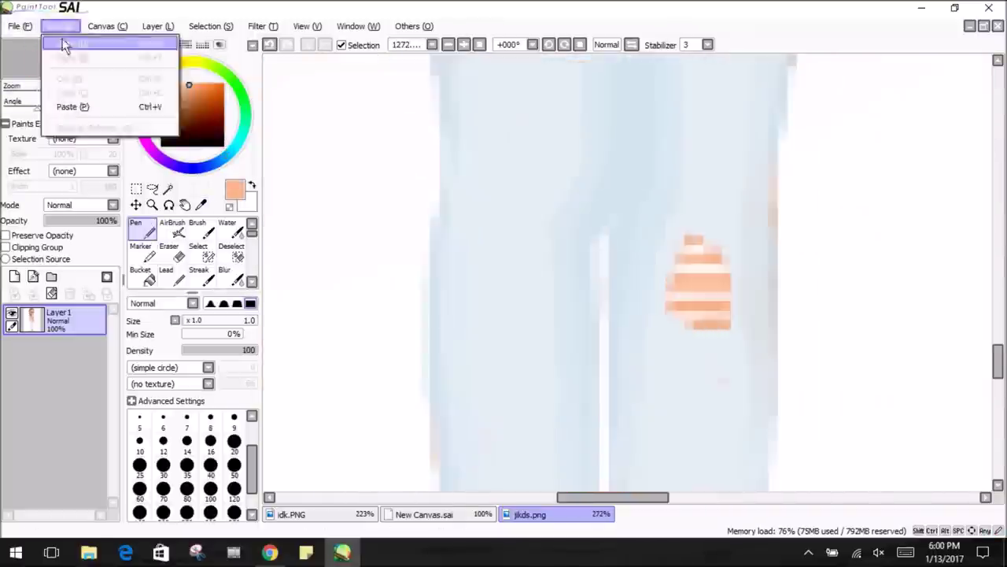
key("Home")
Paint a white shoe with an off-white outline over the foot below the bent arm, using the Pen at size 6.
scroll(625, 480, "up", 3)
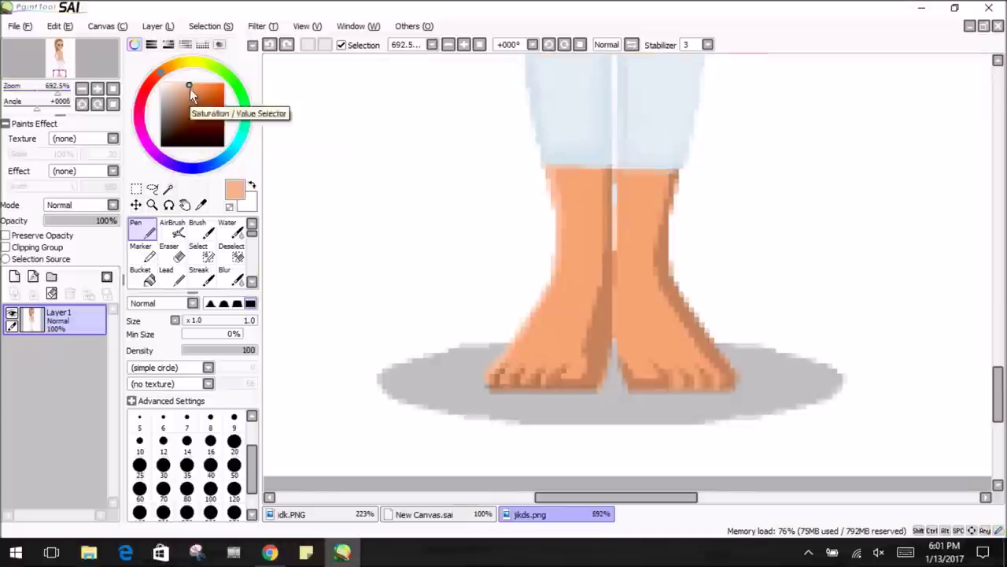
left_click(163, 418)
mouse_move(555, 236)
left_mouse_down()
mouse_move(580, 382)
mouse_move(602, 375)
mouse_move(488, 378)
left_mouse_up()
left_click(59, 26)
left_click(75, 45)
mouse_move(547, 326)
left_mouse_down()
mouse_move(567, 278)
mouse_move(551, 358)
left_mouse_up()
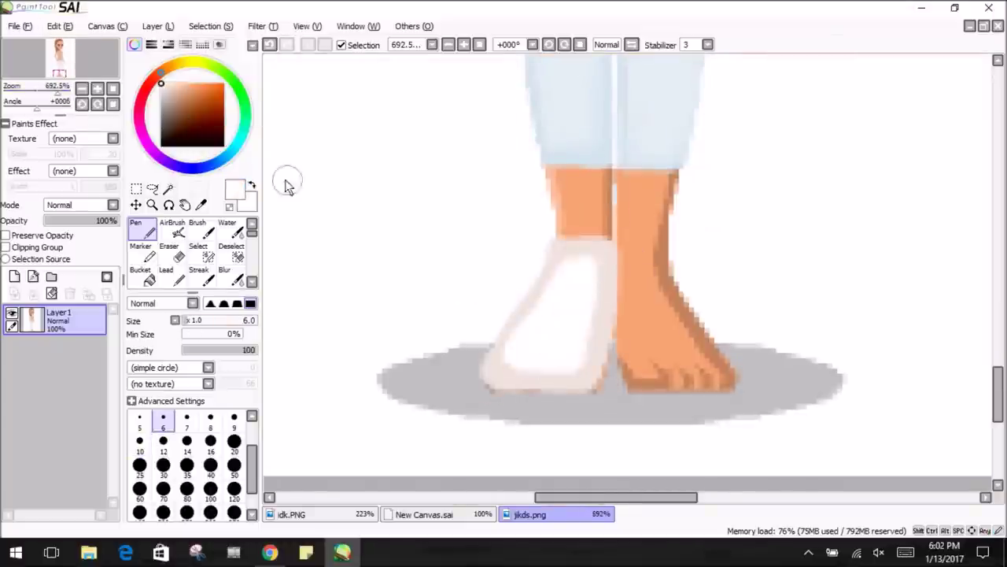
Blend the shoe's off-white outline into its white fill with the Blend brush at size 3.
scroll(686, 265, "down", 3)
scroll(685, 266, "up", 4)
left_click(163, 417)
scroll(231, 234, "down", 1)
left_click(201, 245)
left_click_drag(496, 299, 467, 423)
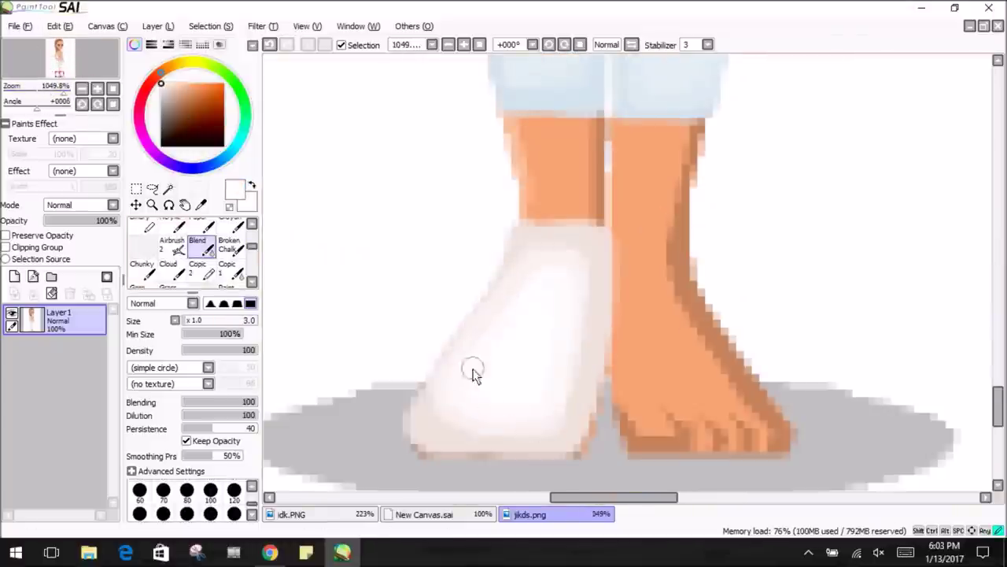
Undo the last shoe edit and rework the shoe in white with a lower top edge, softening it with Blend at size 3.
scroll(472, 373, "down", 3)
scroll(472, 373, "up", 3)
left_click(59, 26)
left_click(75, 45)
scroll(171, 229, "up", 1)
left_click(171, 229)
mouse_move(551, 284)
left_mouse_down()
mouse_move(536, 381)
mouse_move(568, 270)
mouse_move(567, 351)
mouse_move(583, 333)
mouse_move(567, 337)
mouse_move(577, 373)
left_mouse_up()
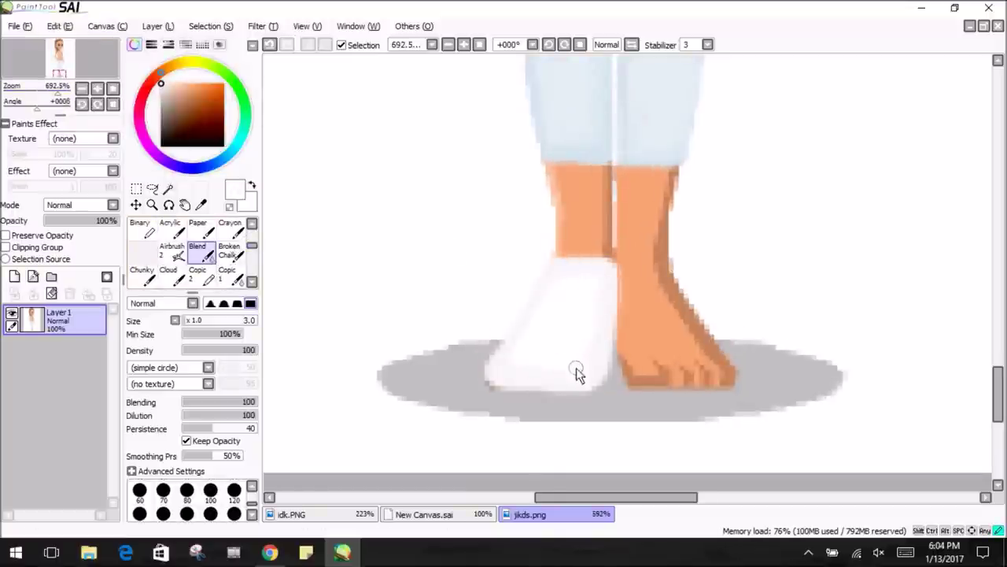
Draw a black curved line across the white shoe with the Pen at size 1 and undo it.
mouse_move(57, 86)
left_mouse_down()
mouse_move(23, 87)
mouse_move(63, 86)
left_mouse_up()
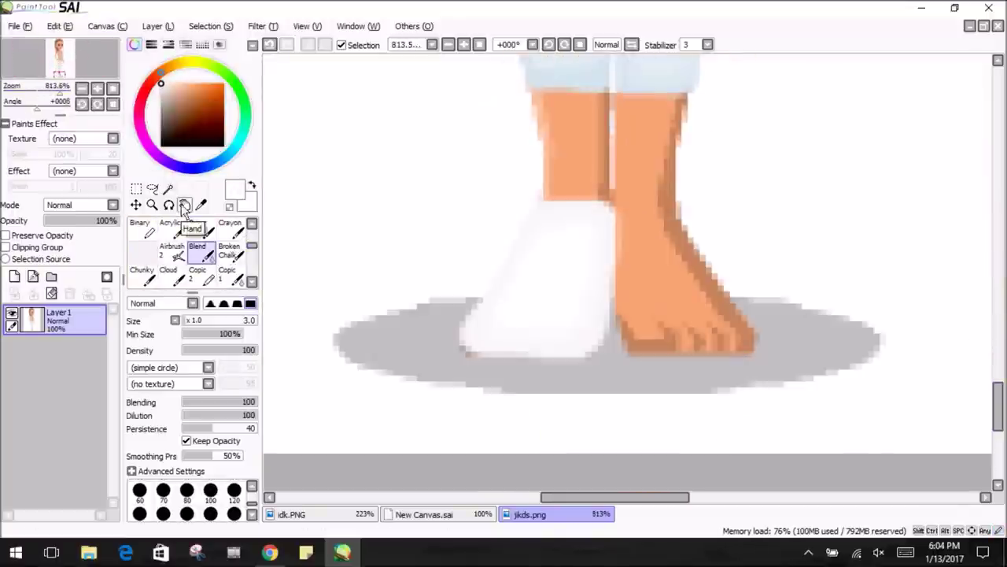
left_click(139, 228)
left_click_drag(472, 339, 496, 315)
left_click(59, 26)
left_click(74, 44)
scroll(551, 314, "down", 3)
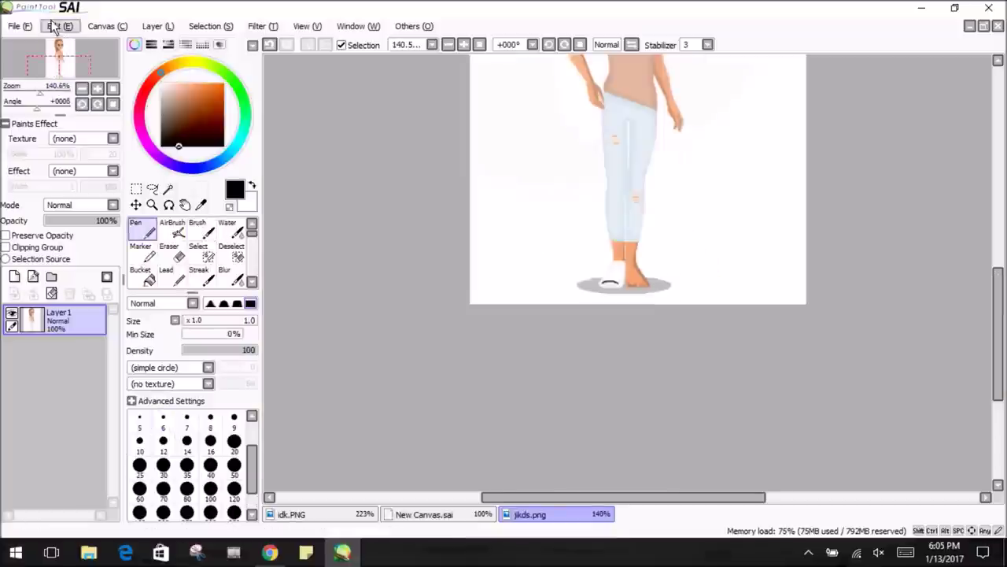
Dot small greyish-beige lace holes on the white shoe with the Pen at size 1 and undo the last stroke.
scroll(551, 315, "up", 3)
scroll(519, 293, "down", 5)
scroll(519, 293, "up", 5)
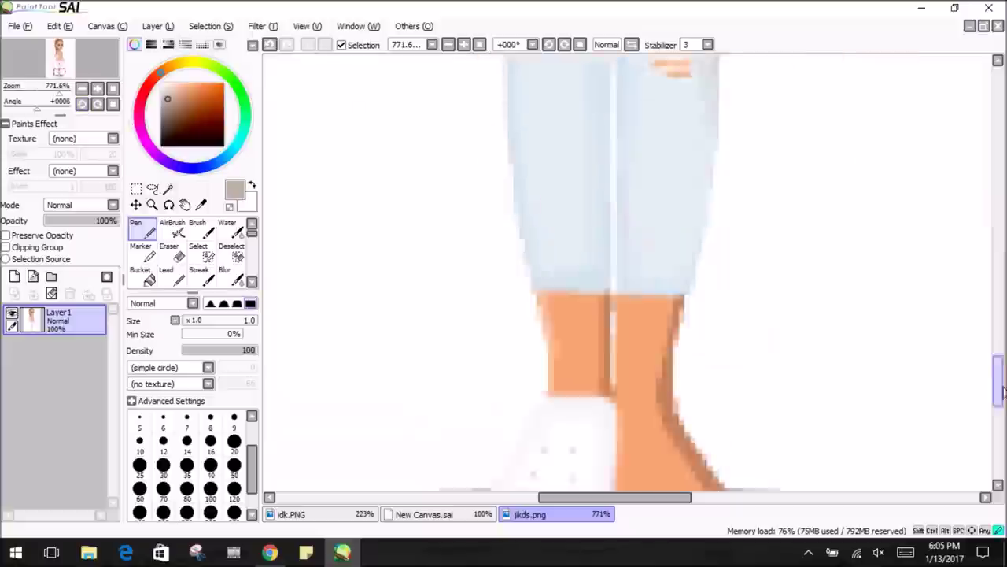
scroll(561, 305, "down", 5)
left_click(59, 26)
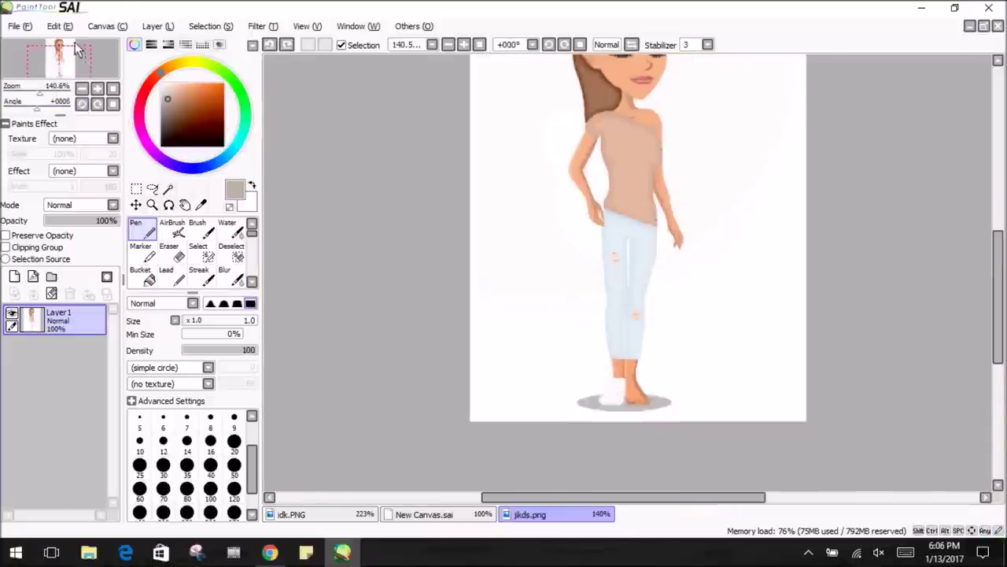
Draw criss-cross laces in greyish beige on the white shoe with the Pen at size 0.7.
left_click(75, 44)
scroll(550, 315, "up", 5)
key("bracketleft")
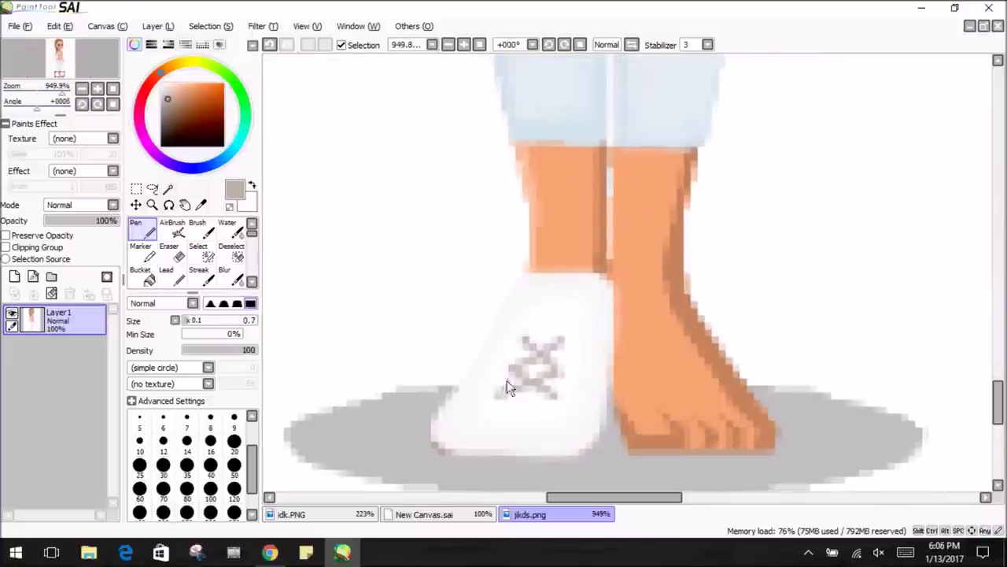
scroll(558, 372, "down", 6)
left_click(21, 26)
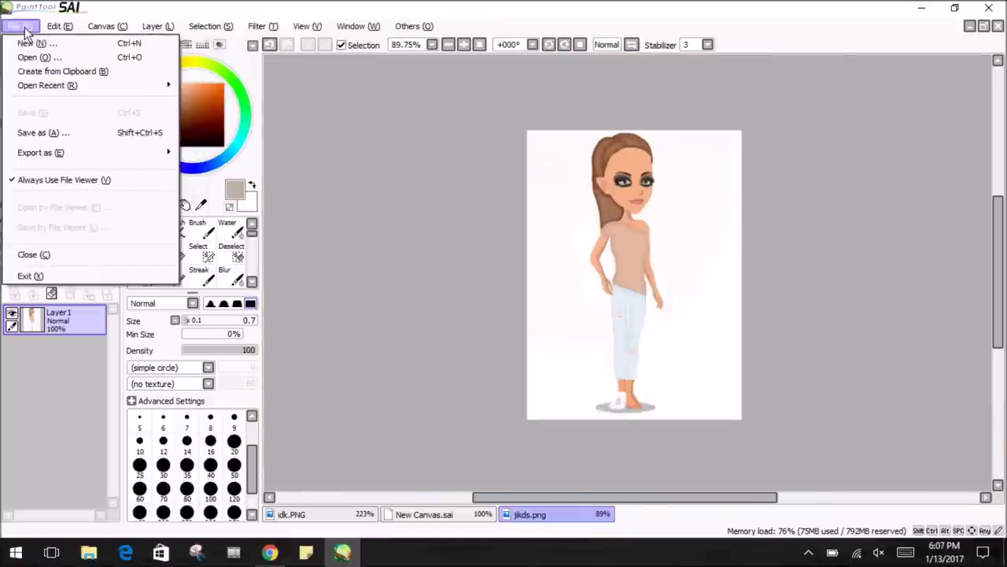
Add a two-looped greyish-beige bow above the shoe's criss-cross laces with the Pen at size 0.7.
key("Escape")
scroll(506, 225, "up", 6)
scroll(506, 225, "down", 6)
scroll(630, 315, "up", 5)
scroll(629, 315, "down", 5)
key("Delete")
key("Delete")
key("Home")
mouse_move(36, 93)
left_mouse_down()
mouse_move(551, 158)
mouse_move(574, 176)
mouse_move(37, 101)
left_mouse_up()
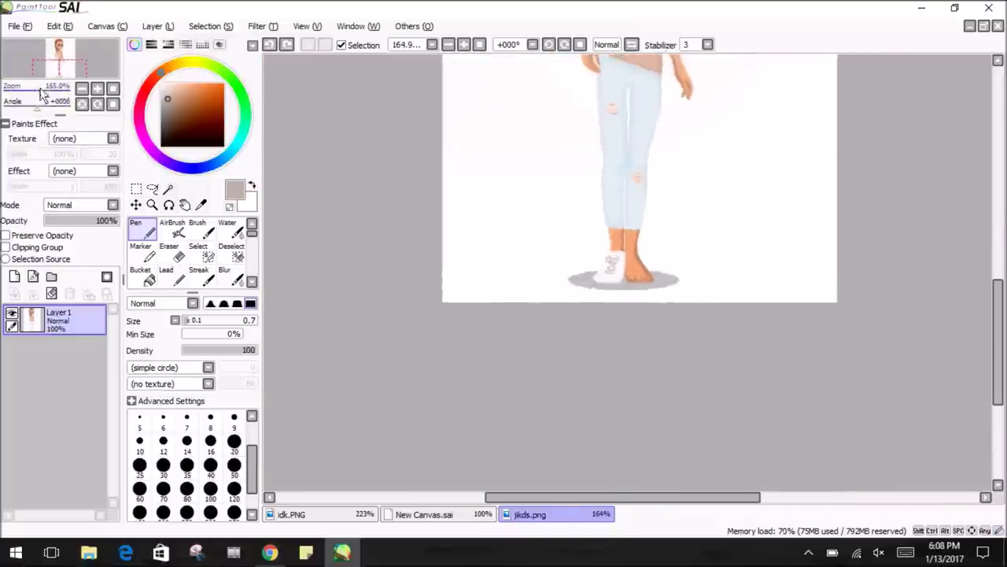
scroll(630, 236, "down", 1)
key("alt+f")
scroll(629, 236, "up", 5)
key("Escape")
scroll(630, 236, "down", 6)
scroll(630, 236, "up", 3)
Select the laced white shoe, place a mirrored copy over the bare foot on a new layer, and deselect.
left_click(808, 552)
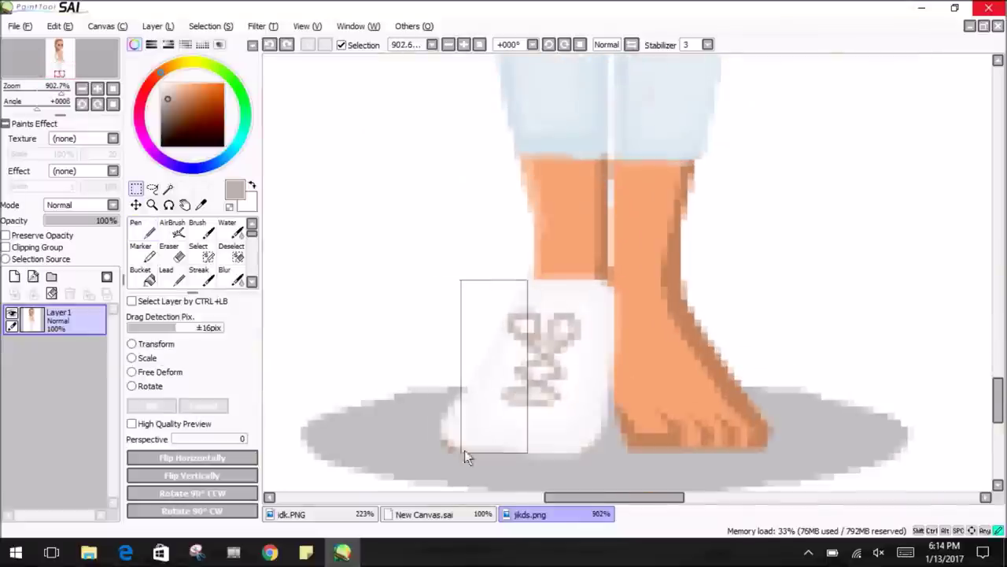
left_click(198, 252)
left_click_drag(529, 293, 601, 407)
left_click(188, 327)
mouse_move(472, 417)
left_mouse_down()
mouse_move(595, 303)
mouse_move(582, 409)
mouse_move(462, 438)
mouse_move(510, 395)
mouse_move(677, 400)
left_mouse_up()
left_click(135, 189)
key("ctrl+d")
Soften the edges of both shoes with the Blend brush at size 3.
left_click(234, 229)
mouse_move(592, 445)
left_mouse_down()
mouse_move(609, 319)
mouse_move(622, 350)
left_mouse_up()
scroll(189, 251, "down", 3)
left_click(201, 227)
left_click_drag(592, 445, 595, 354)
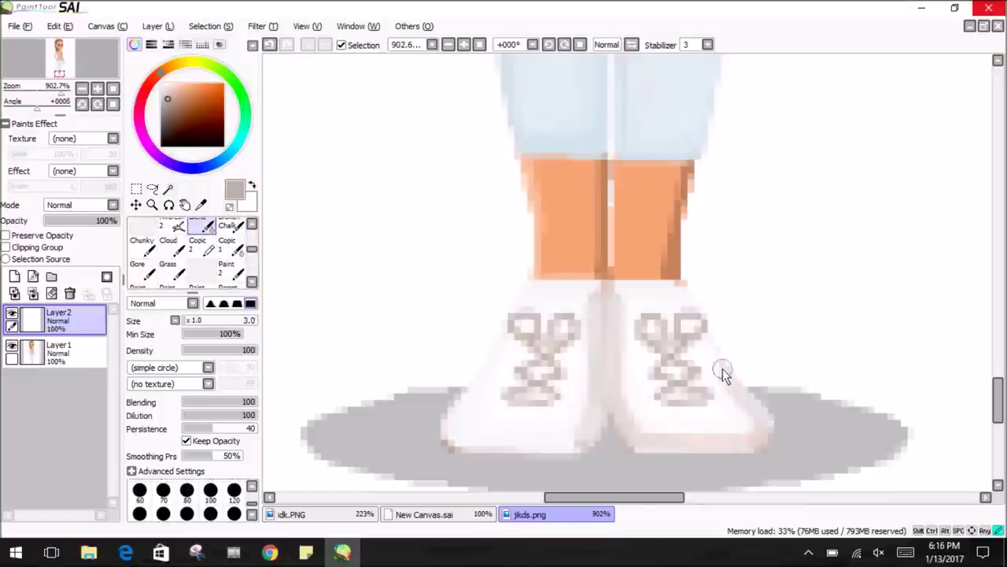
Clean up the edges of both shoes in white with the Pen at size 0.7.
scroll(586, 252, "up", 1)
scroll(581, 220, "down", 3)
scroll(581, 221, "up", 2)
key("n")
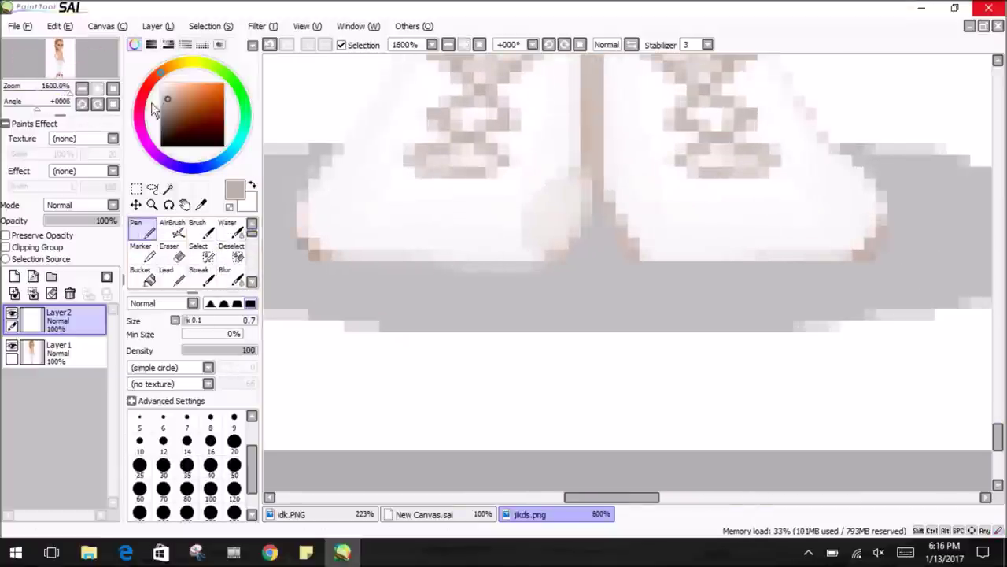
scroll(582, 252, "down", 5)
scroll(715, 415, "up", 2)
scroll(494, 310, "up", 2)
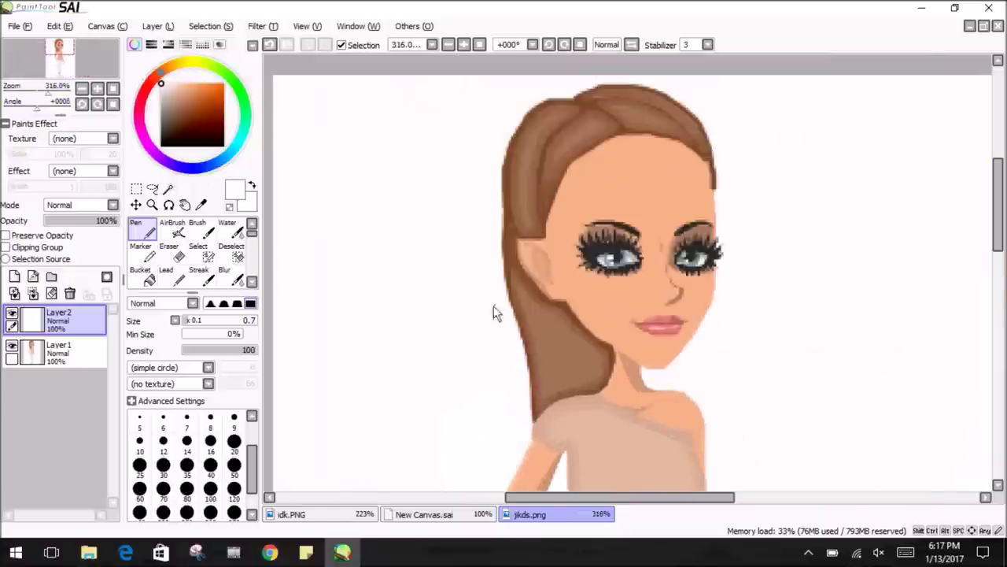
Make Layer1 active and smooth the hair's dark outline and strands with the Blend brush at size 3.
key("b")
key("g")
left_click(55, 352)
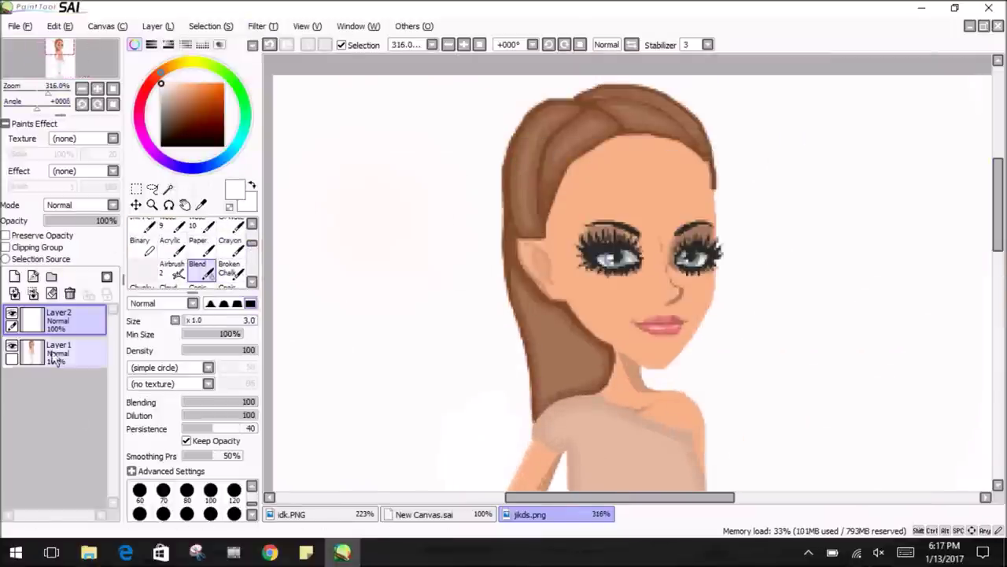
scroll(546, 212, "down", 5)
scroll(669, 109, "up", 6)
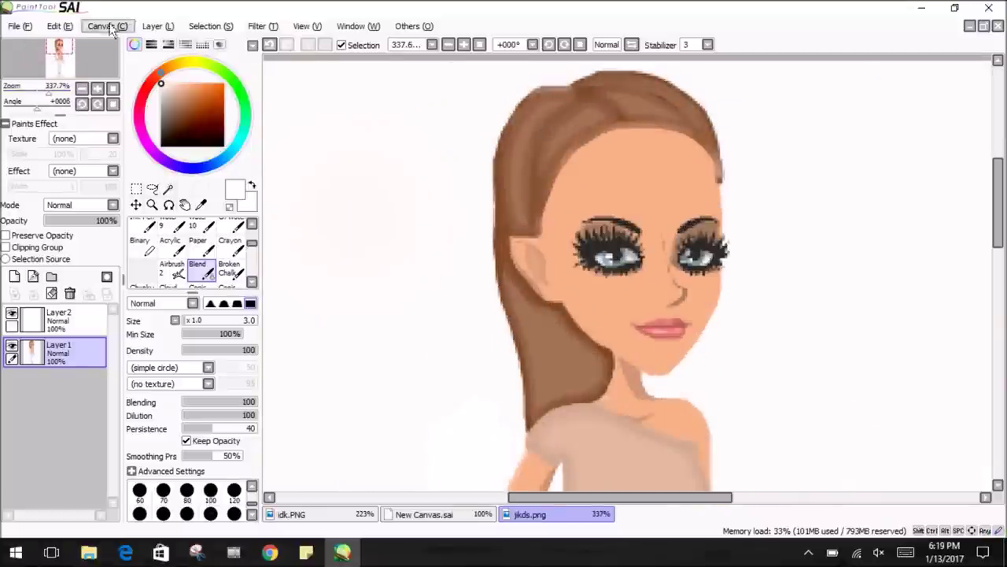
Try to repaint the crown of the hair in brown with the Pen at size 1.8 and blend it at size 6.
left_click(185, 100)
key("n")
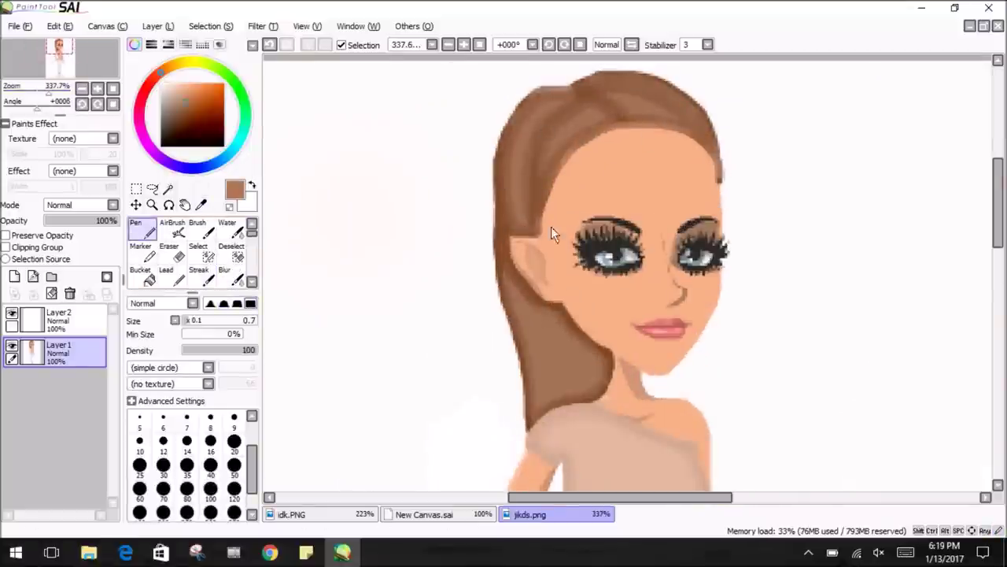
scroll(699, 150, "down", 4)
scroll(602, 59, "up", 5)
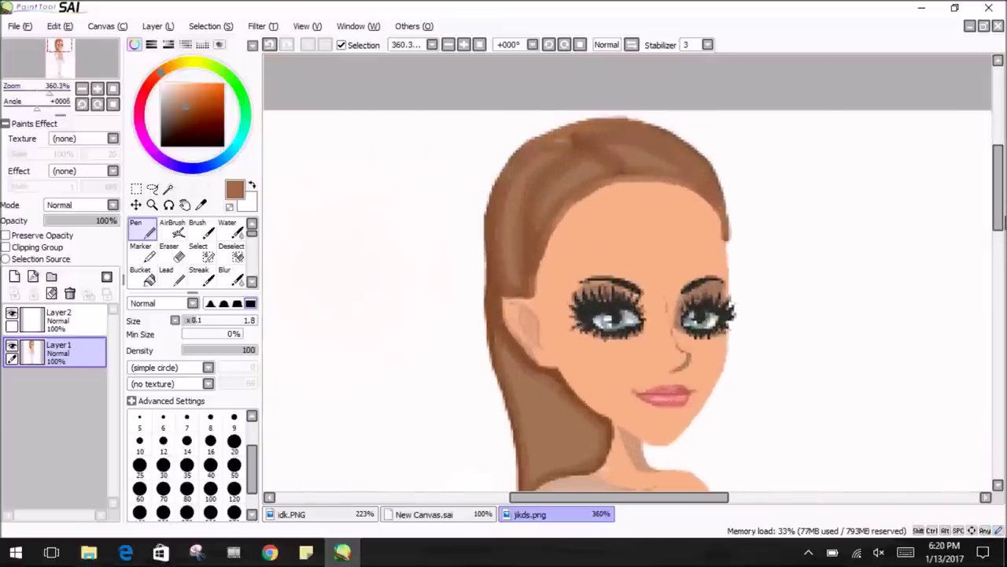
scroll(253, 251, "down", 2)
key("b")
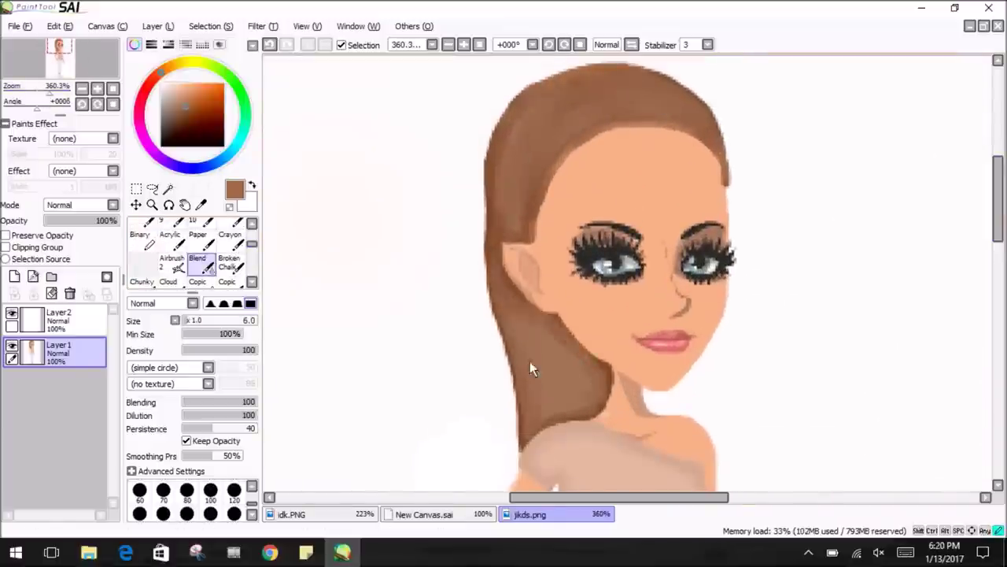
scroll(593, 376, "down", 1)
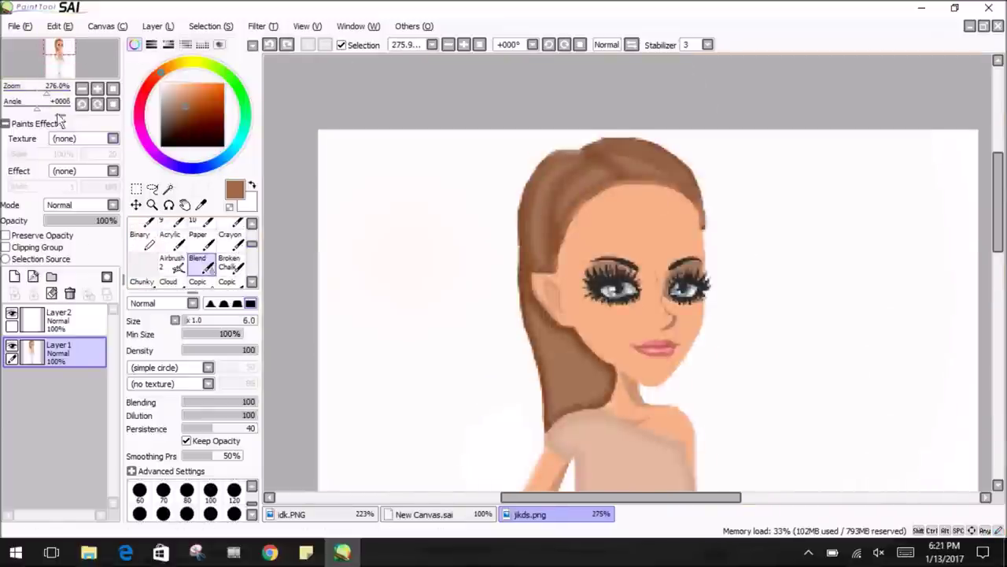
Try painting a raised brown ponytail above the back of the head with the Pen at size 2.5 and undo it.
key("n")
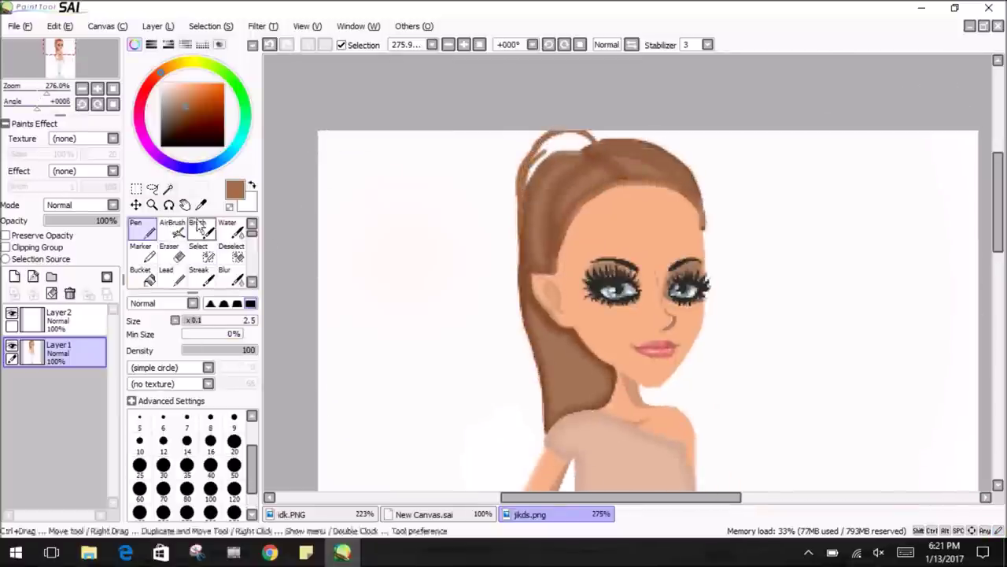
key("ctrl+z")
mouse_move(524, 138)
left_mouse_down()
mouse_move(518, 187)
mouse_move(524, 154)
left_mouse_up()
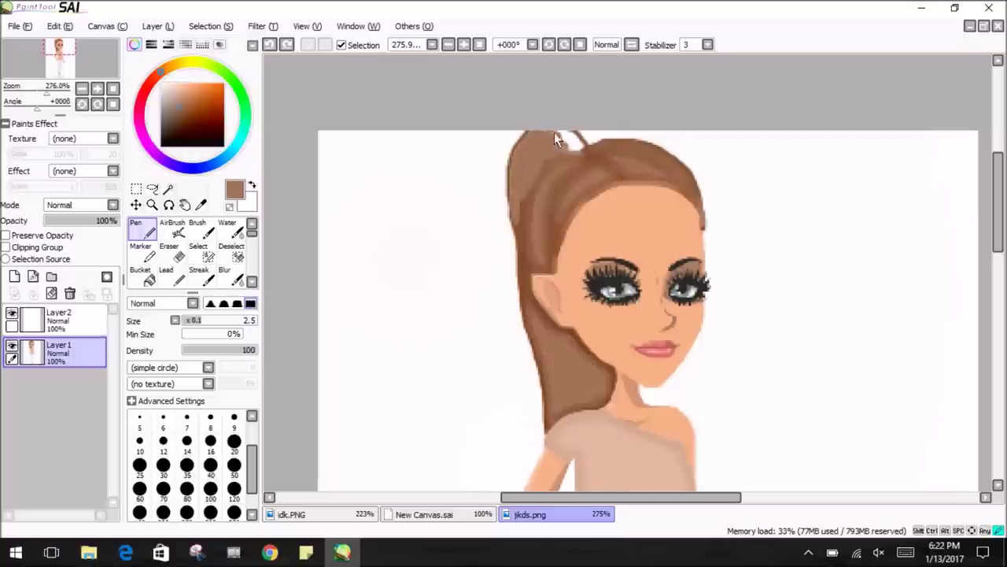
scroll(507, 203, "up", 2)
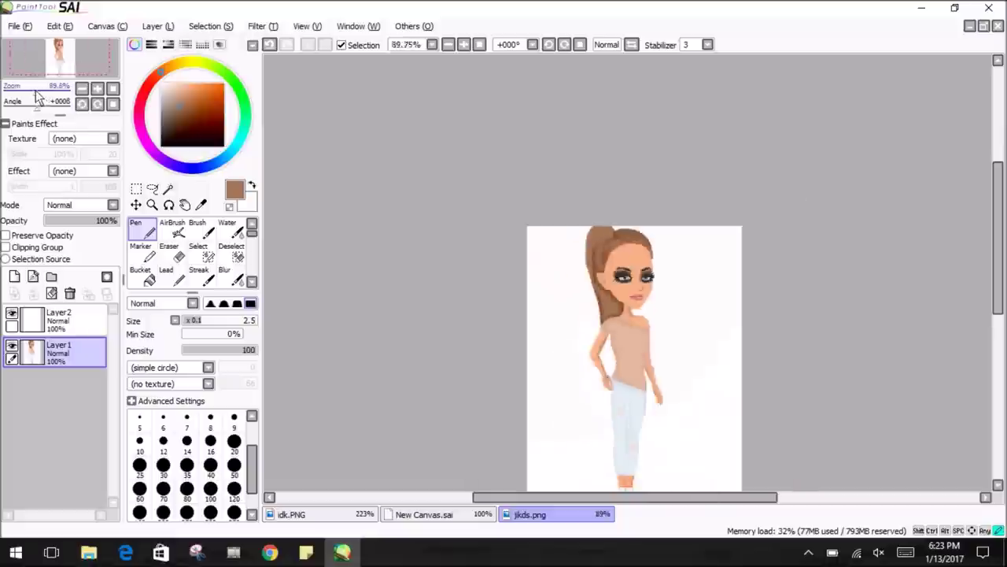
key("ctrl+z")
key("ctrl+z")
mouse_move(998, 193)
left_mouse_down()
mouse_move(1000, 425)
mouse_move(1000, 197)
mouse_move(1004, 280)
mouse_move(999, 236)
left_mouse_up()
Paint a lower brown hairline across the forehead with the Pen at size 3.
scroll(458, 362, "up", 2)
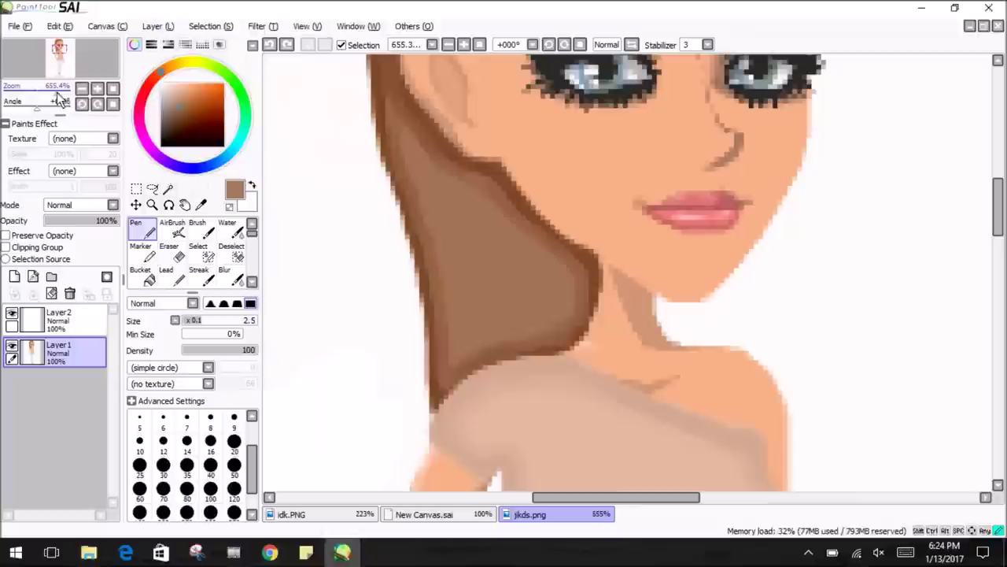
scroll(458, 363, "up", 3)
left_click_drag(458, 363, 811, 260)
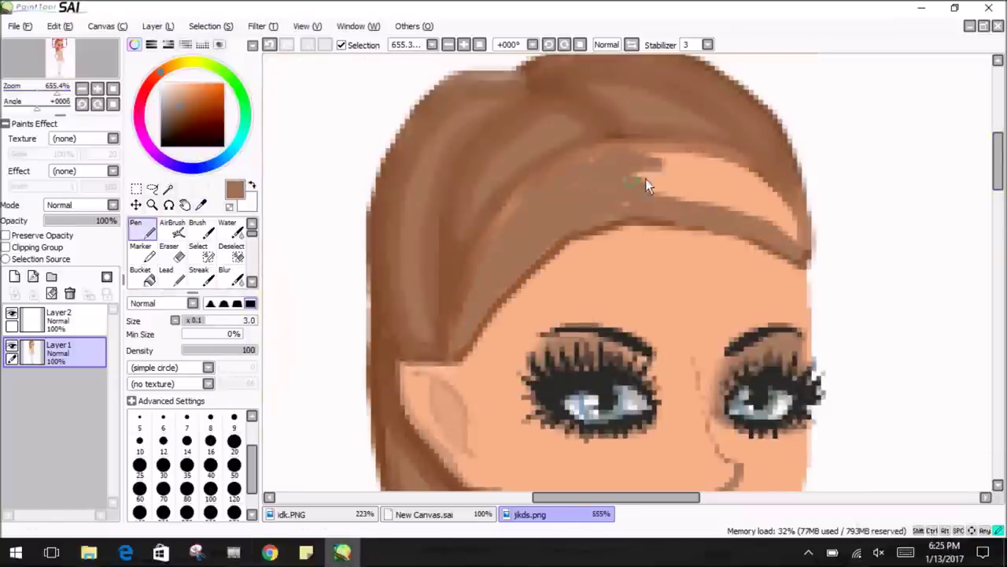
Pick the shirt's beige and outline a cap's crown and brim over the hair with the Pen at size 3.
scroll(721, 167, "down", 5)
scroll(607, 383, "up", 2)
left_click(607, 383, "alt")
scroll(713, 192, "up", 2)
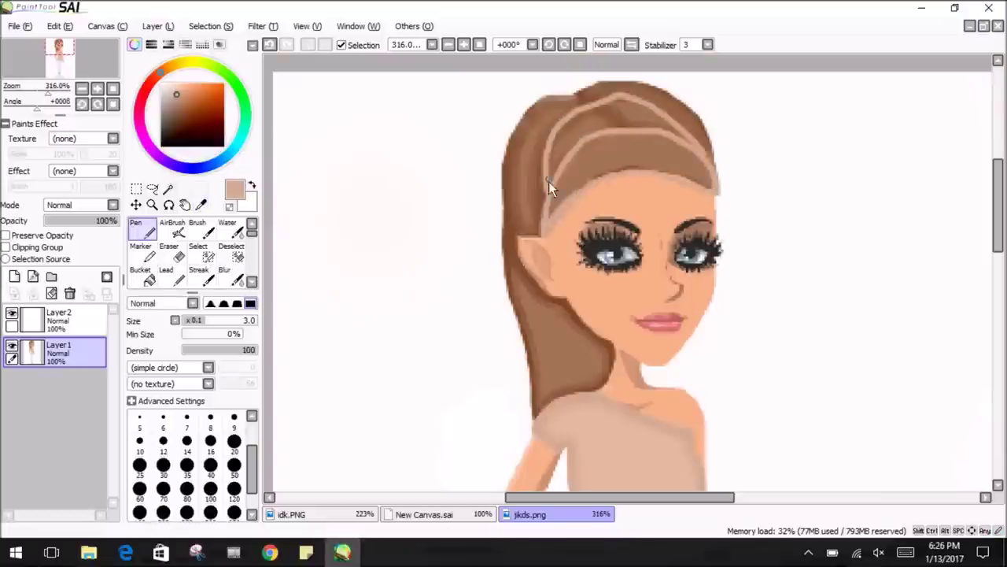
Undo the stray stroke and fill the cap's brim in lighter beige with the Pen at size 4.3.
scroll(619, 96, "up", 2)
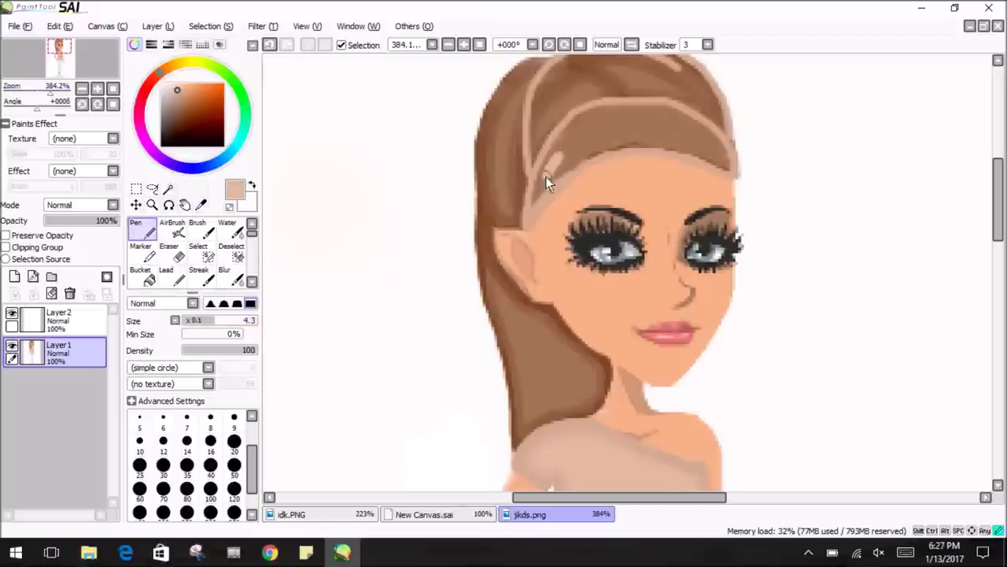
key("ctrl+z")
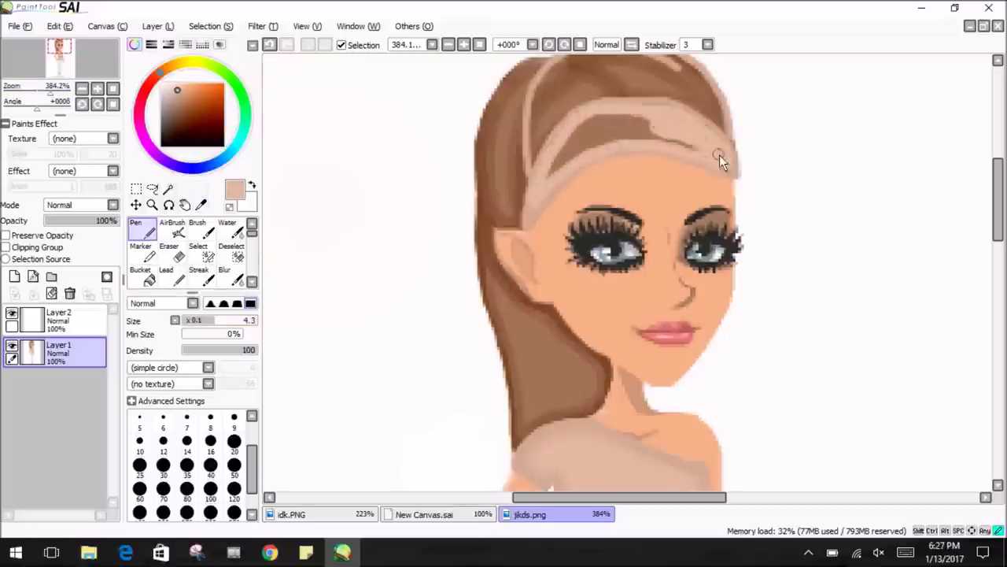
scroll(521, 175, "down", 3)
scroll(522, 175, "up", 3)
Extend both brim tips past the head in beige, fill them, and smooth the brim with Blend at size 6.
left_click(522, 174, "alt")
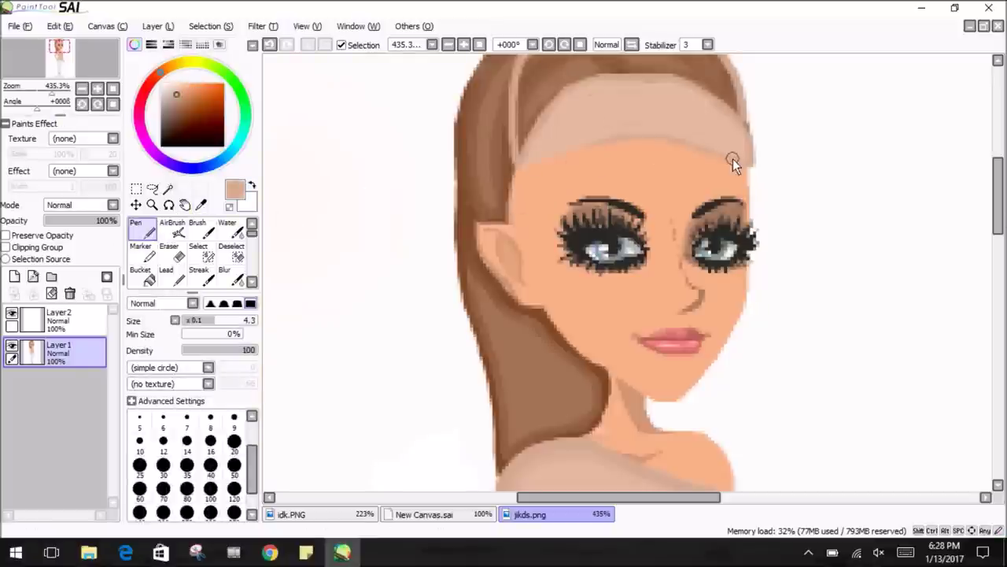
left_click_drag(752, 132, 756, 167)
left_click_drag(998, 206, 1001, 187)
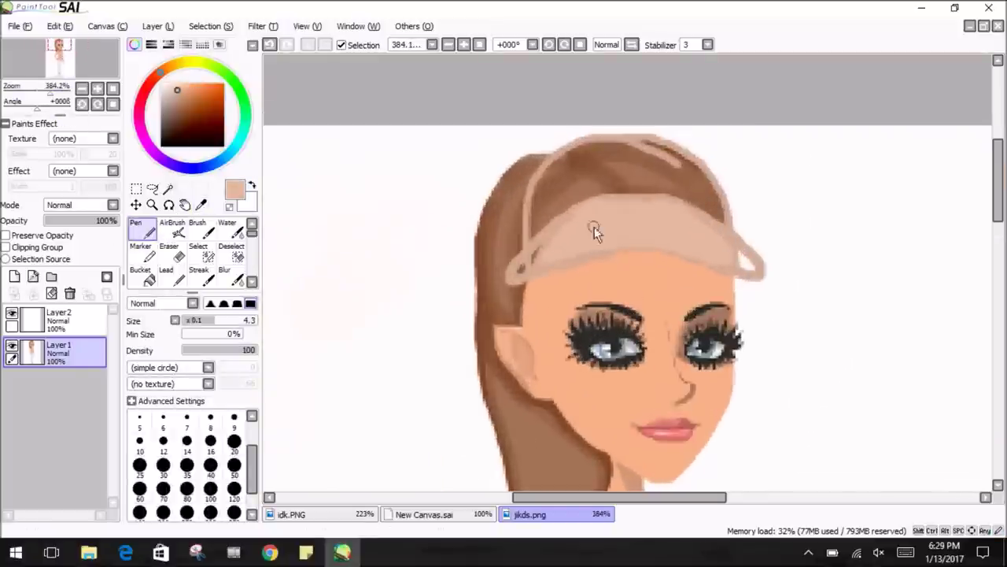
scroll(255, 247, "down", 3)
left_click(197, 250)
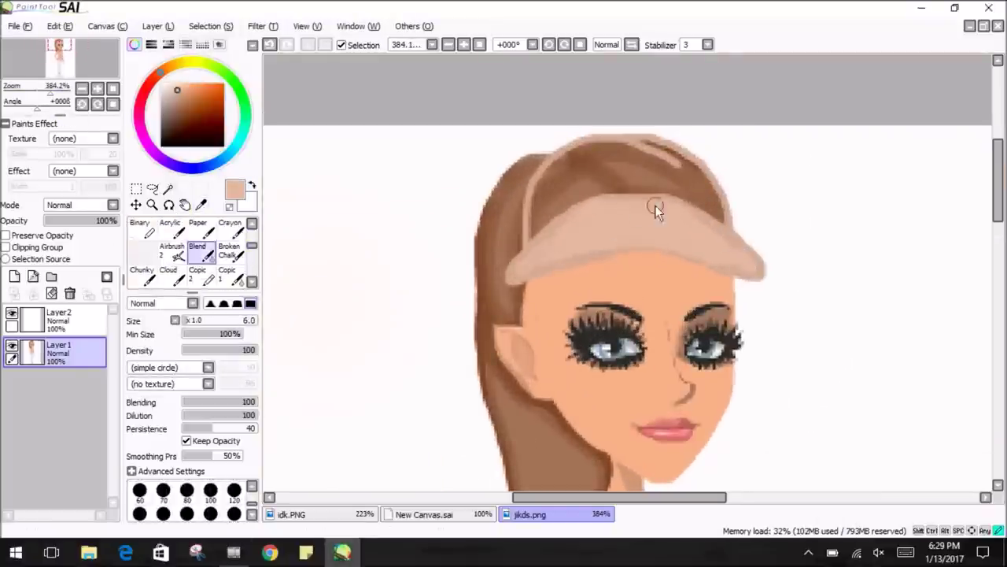
Fill the cap's crown over the hair in light beige with the Pen at size 4.3.
scroll(590, 246, "up", 2)
key("n")
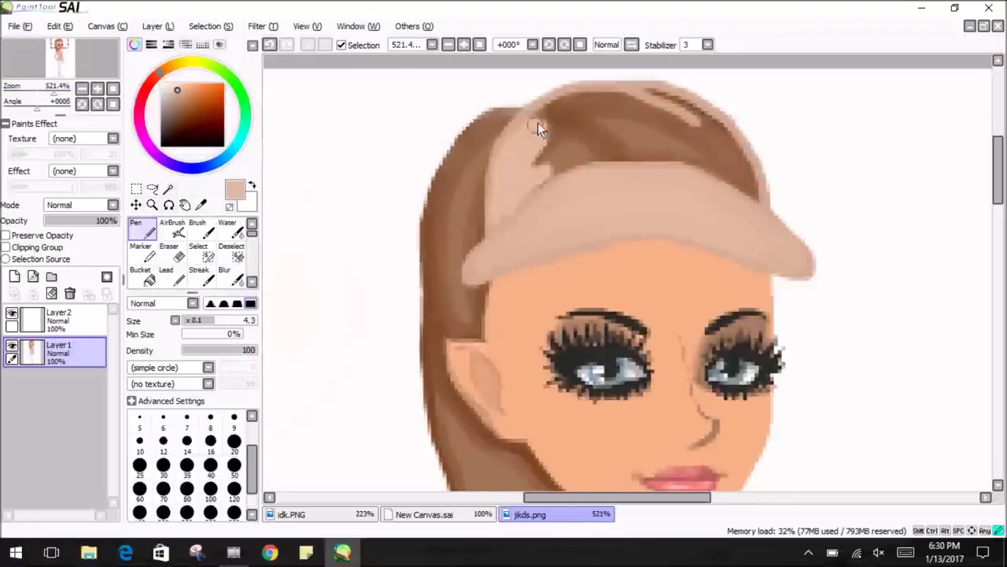
mouse_move(534, 181)
left_mouse_down()
mouse_move(591, 162)
mouse_move(556, 124)
left_mouse_up()
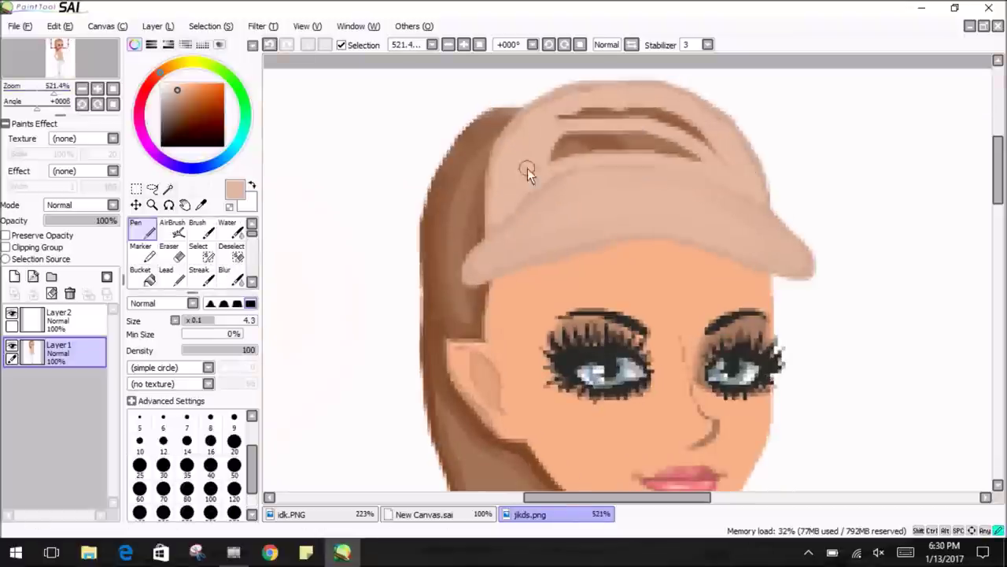
left_click_drag(673, 146, 713, 146)
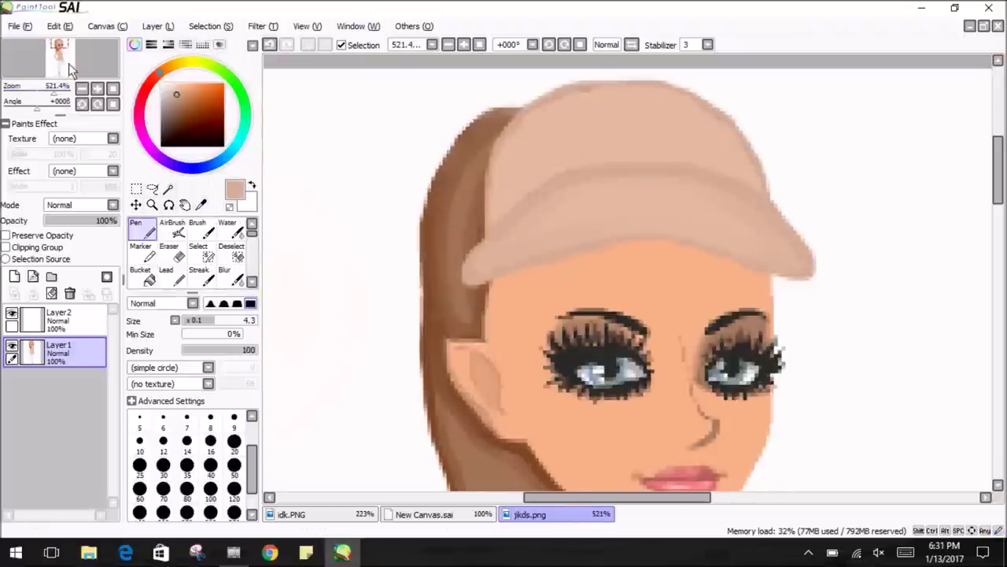
Outline the cap's crown in darker beige and soften it with the Blend brush at size 6.
left_click(81, 88)
left_click(82, 88)
scroll(615, 168, "up", 4)
key("b")
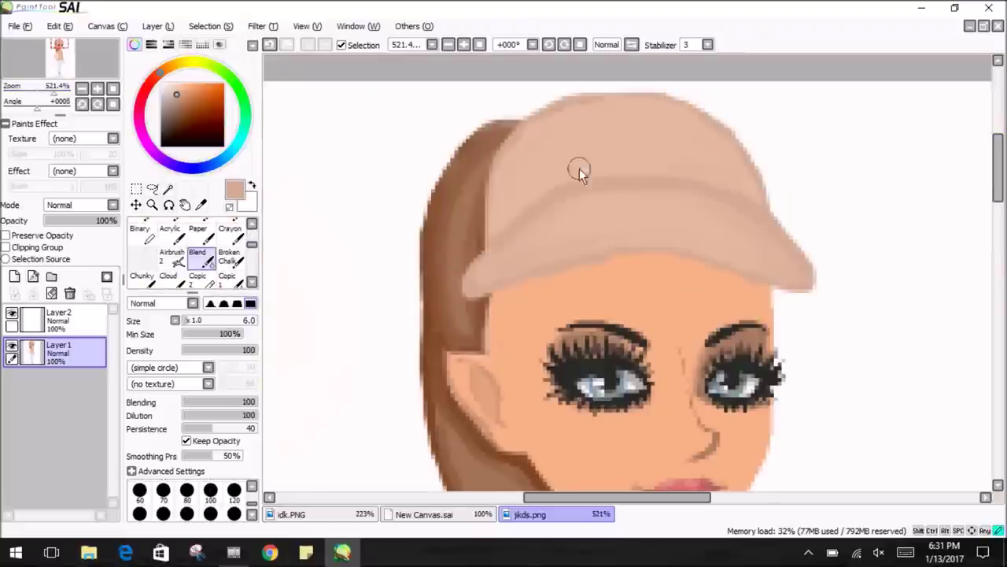
Tidy the skin along the brim's lower edge in the face's skin tone with the Pen at size 4.3.
scroll(932, 209, "down", 1)
key("n")
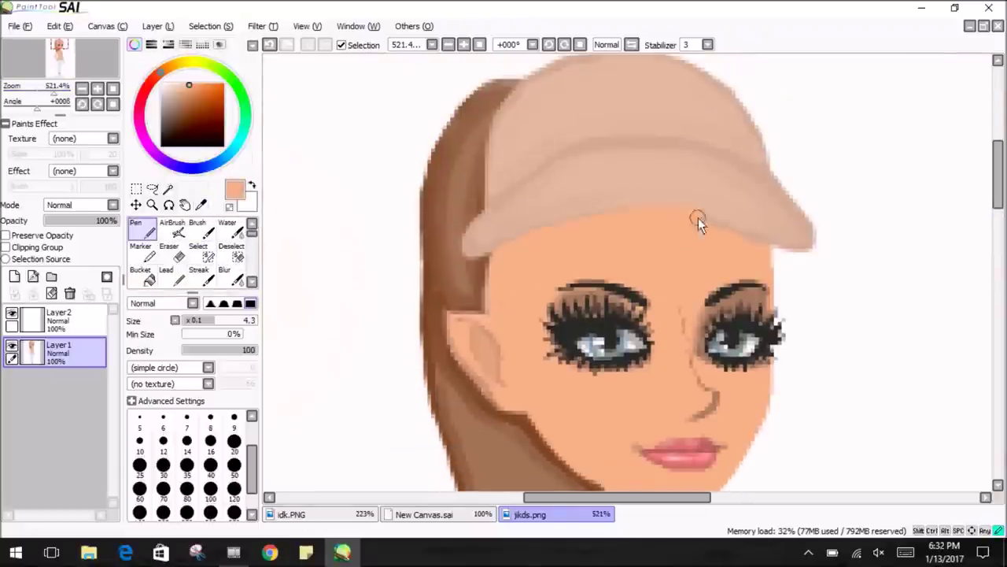
left_click_drag(55, 92, 45, 100)
Check the baseball cap reference photos, return to PaintTool SAI, and repaint the cap with a lower brim line at size 4.3.
scroll(598, 162, "down", 2)
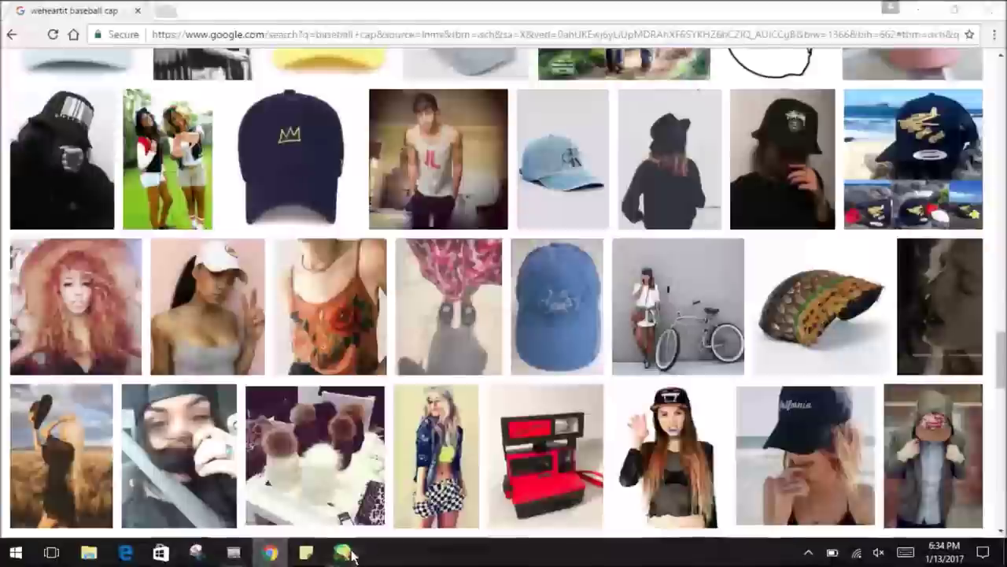
left_click(346, 553)
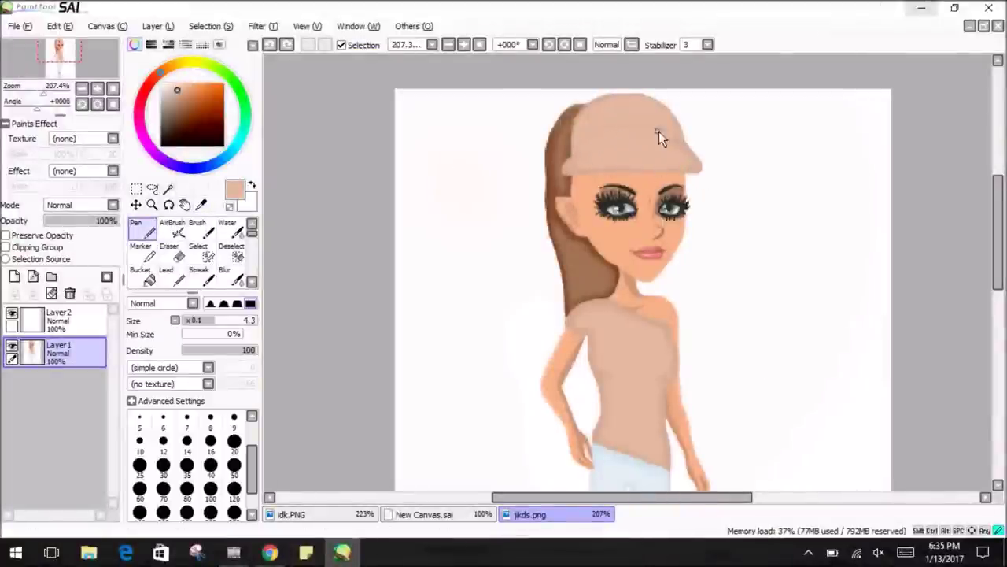
scroll(898, 244, "down", 1)
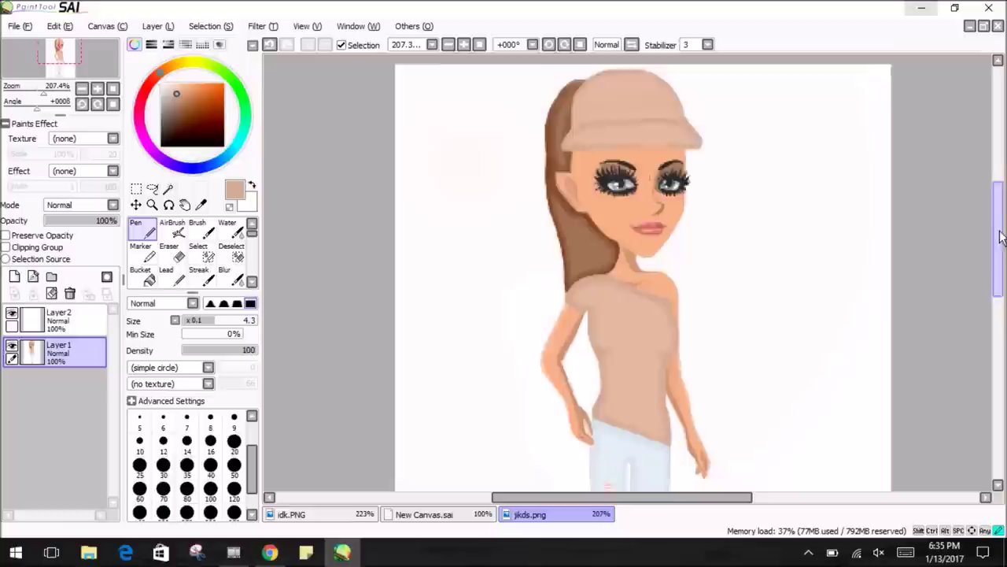
Draw curved panel seams on the cap's crown in darker beige with the Pen at size 4.3 and soften them with the Blend brush at size 6.
left_click_drag(43, 93, 47, 100)
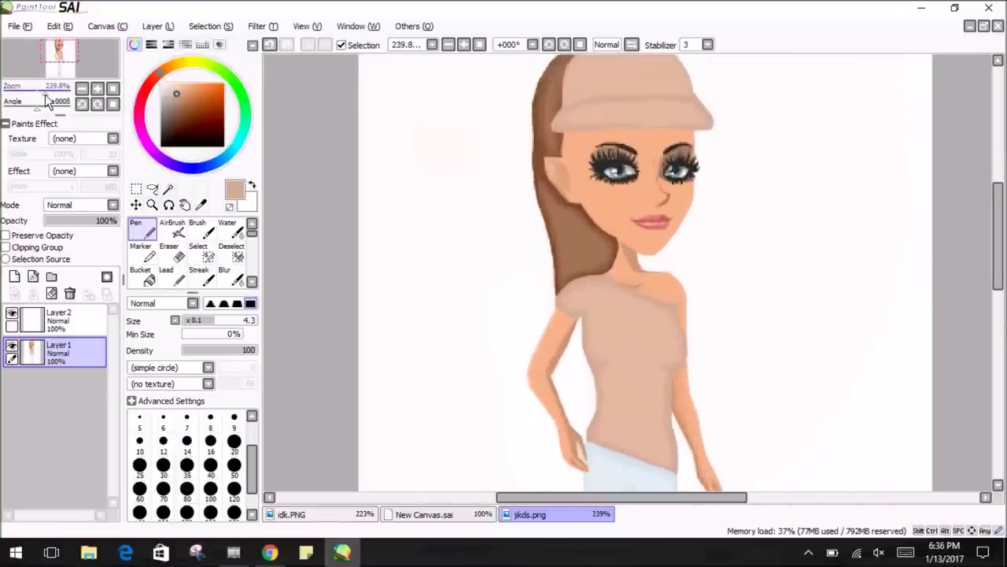
left_click(20, 26)
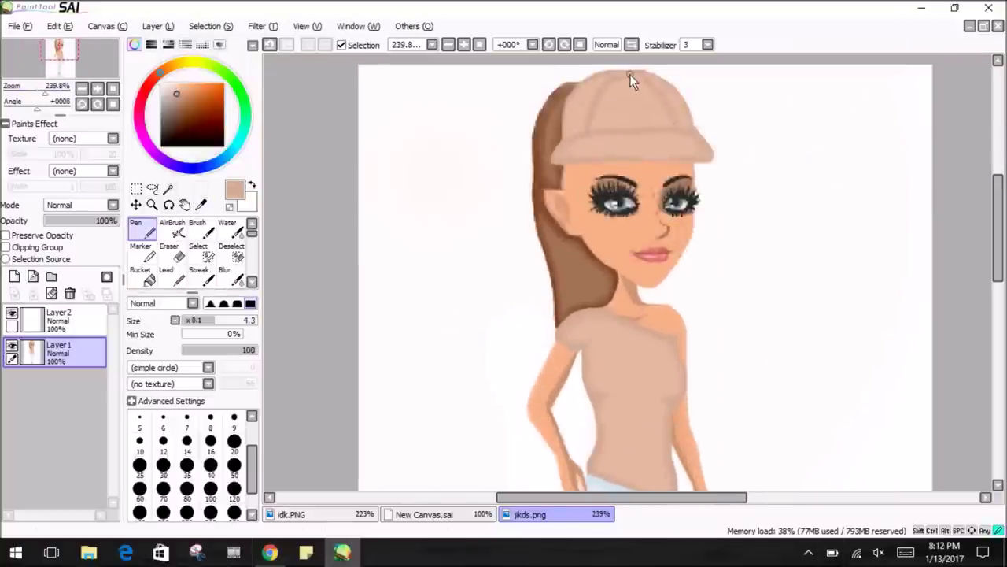
left_click(198, 235)
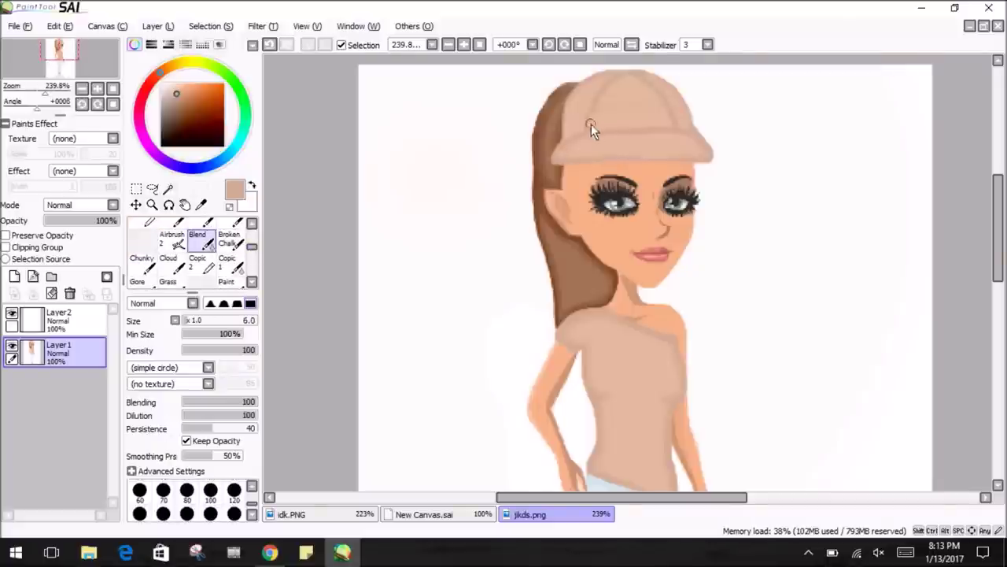
scroll(671, 126, "down", 3)
scroll(297, 259, "up", 4)
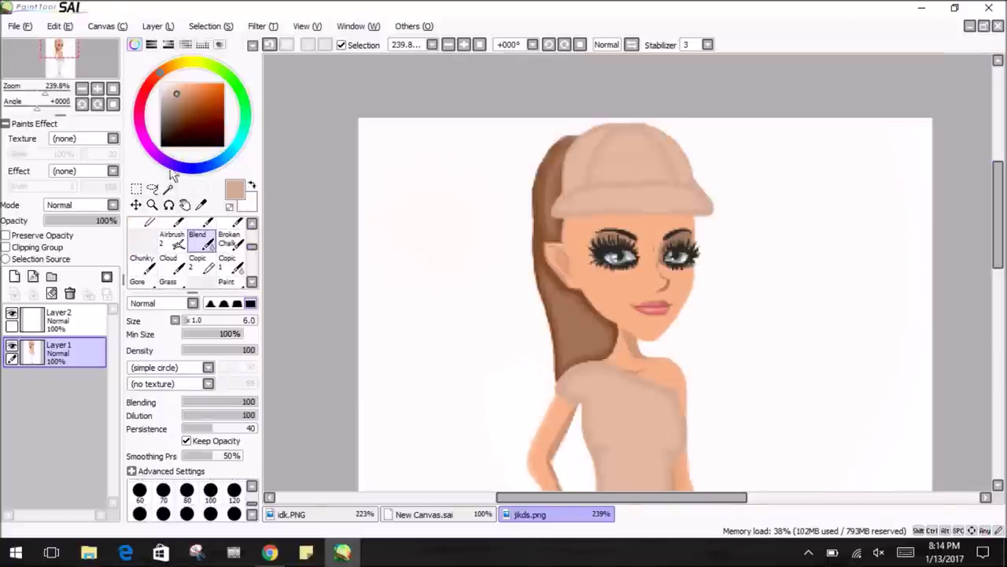
Paint a brown hair strand under the cap's brim above the ear in the ponytail's colour, blending it at sizes 6 and 4.
key("n")
left_click(571, 316, "alt")
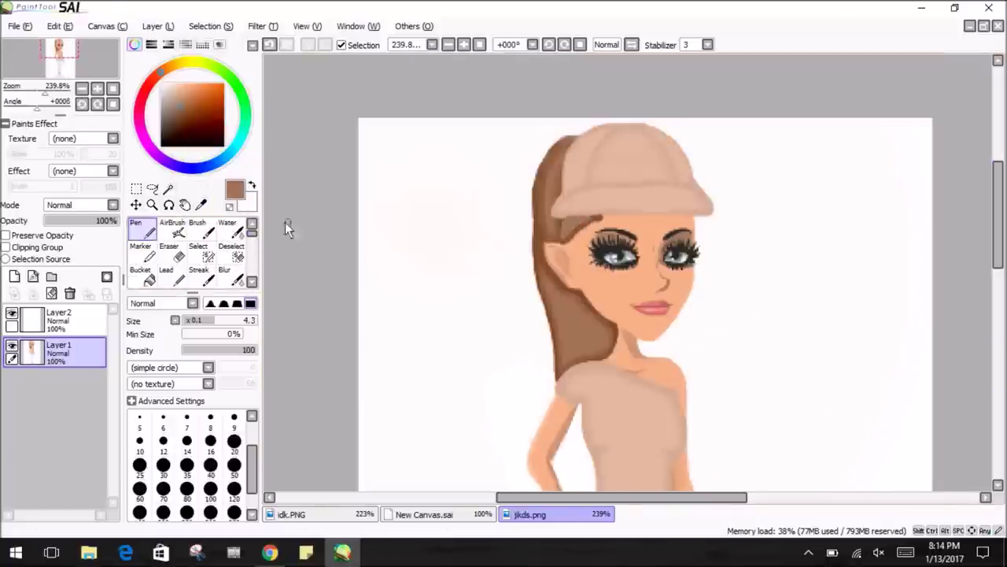
key("b")
key("ctrl+z")
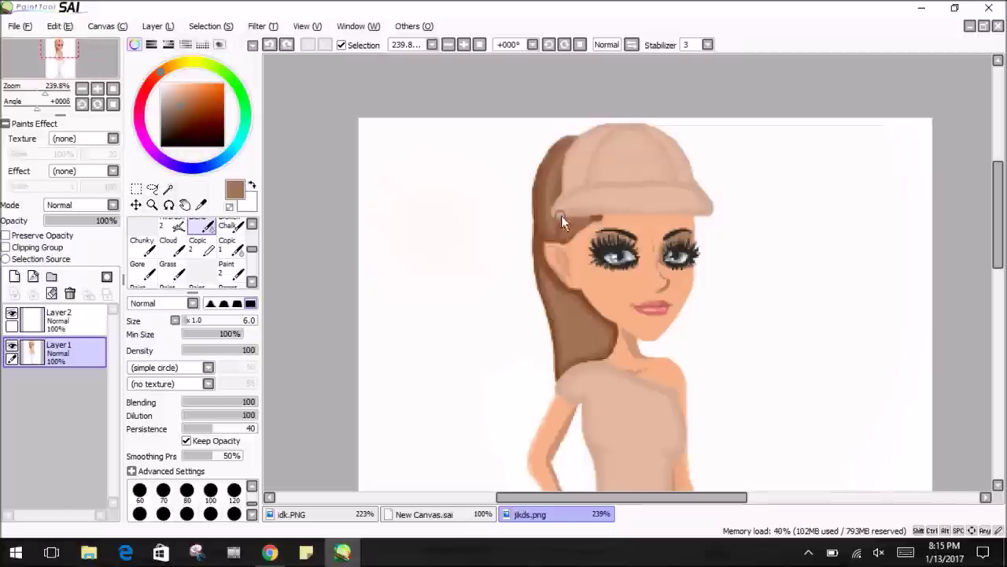
scroll(472, 315, "down", 3)
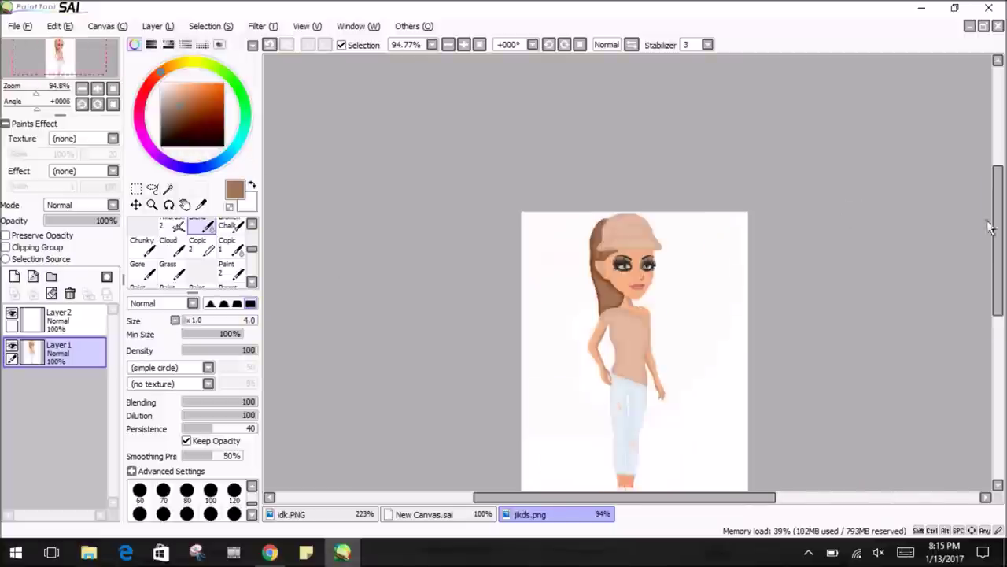
scroll(472, 393, "up", 2)
scroll(629, 204, "up", 3)
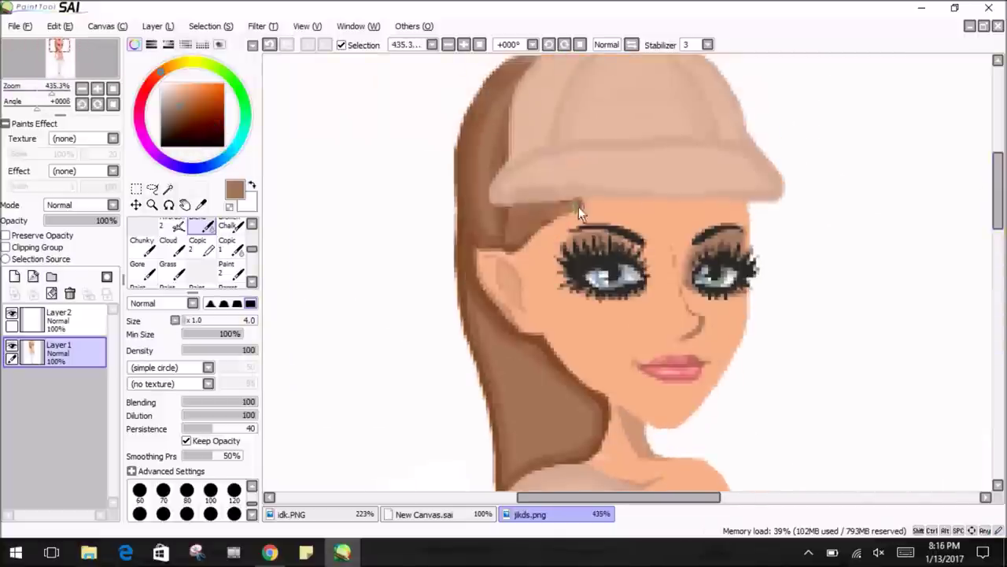
key("n")
scroll(903, 145, "down", 3)
scroll(904, 144, "down", 2)
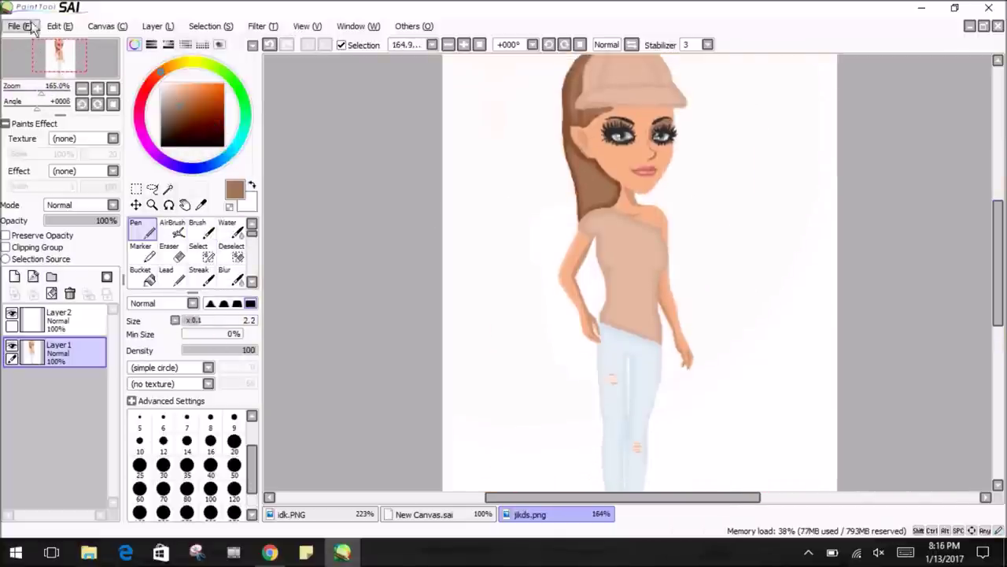
Paint over the lashes and shadow of the eye nearer the ear in skin tone at size 2.2, and darken its outer liner in black at size 0.5.
scroll(551, 236, "up", 4)
key("e")
key("n")
left_click(529, 216, "alt")
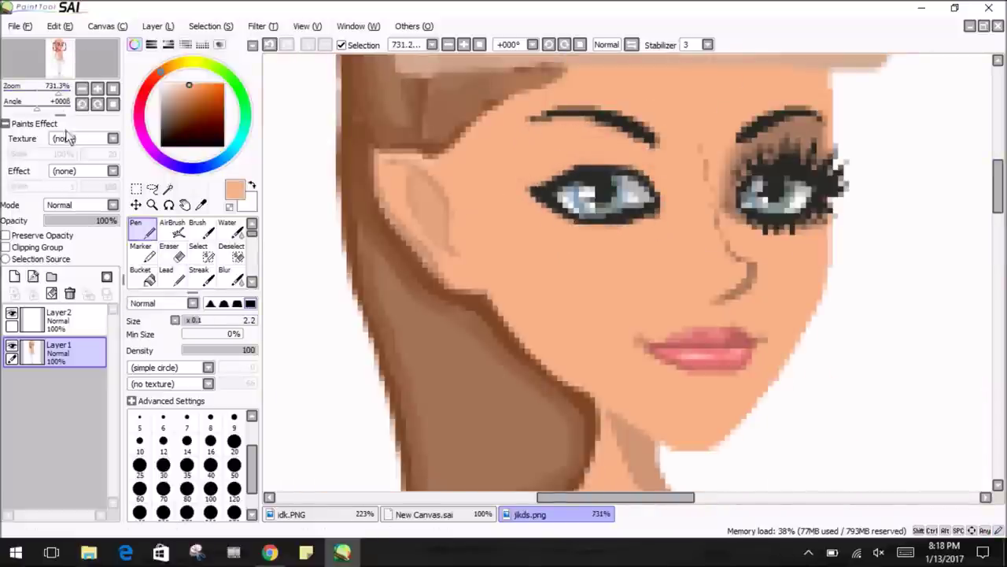
scroll(298, 193, "down", 4)
scroll(298, 193, "up", 5)
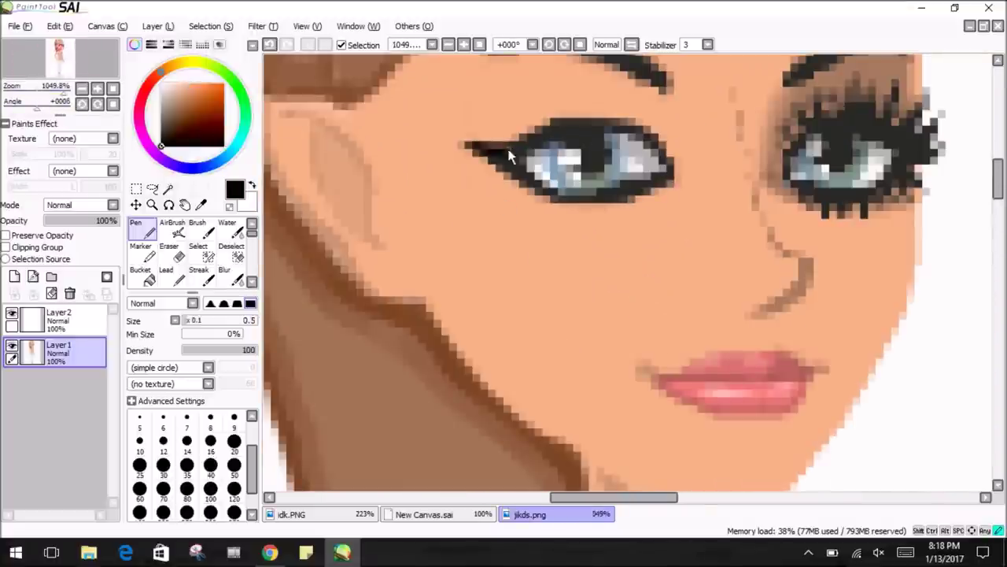